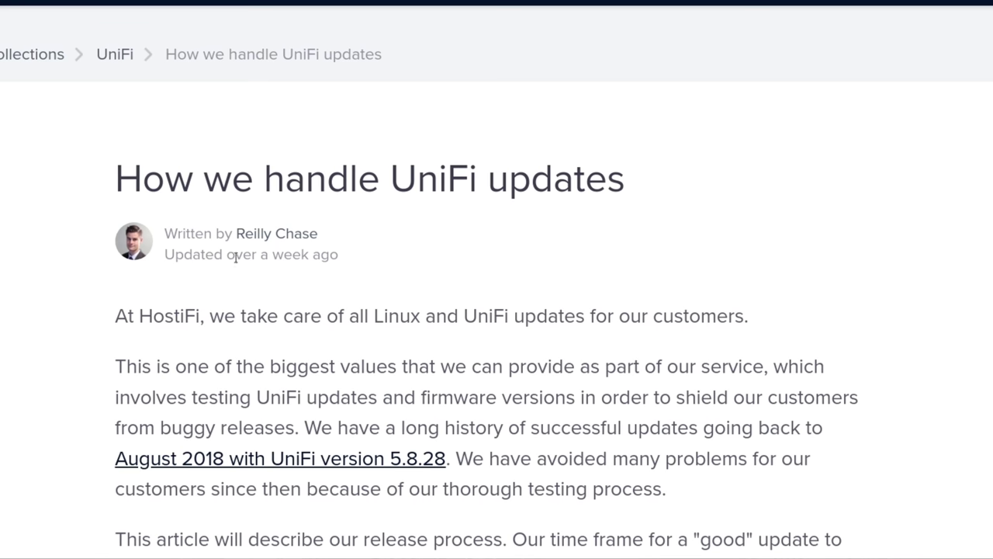
{"action": "left_click_drag", "start_coordinate": [113, 177], "coordinate": [675, 186]}
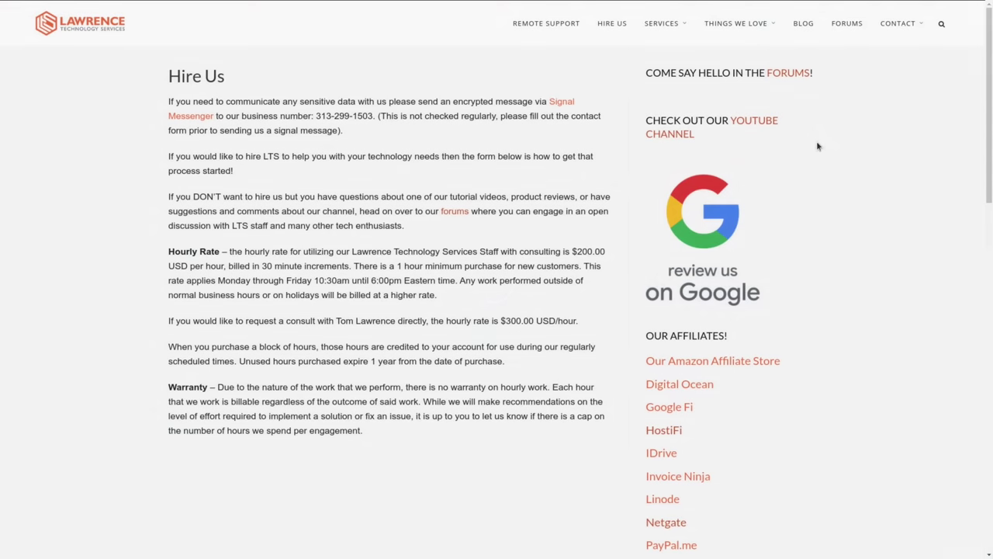
Scroll down the Hire Us page to its consulting rates and contact form
{"action": "scroll", "coordinate": [454, 216], "scroll_direction": "down", "scroll_amount": 5}
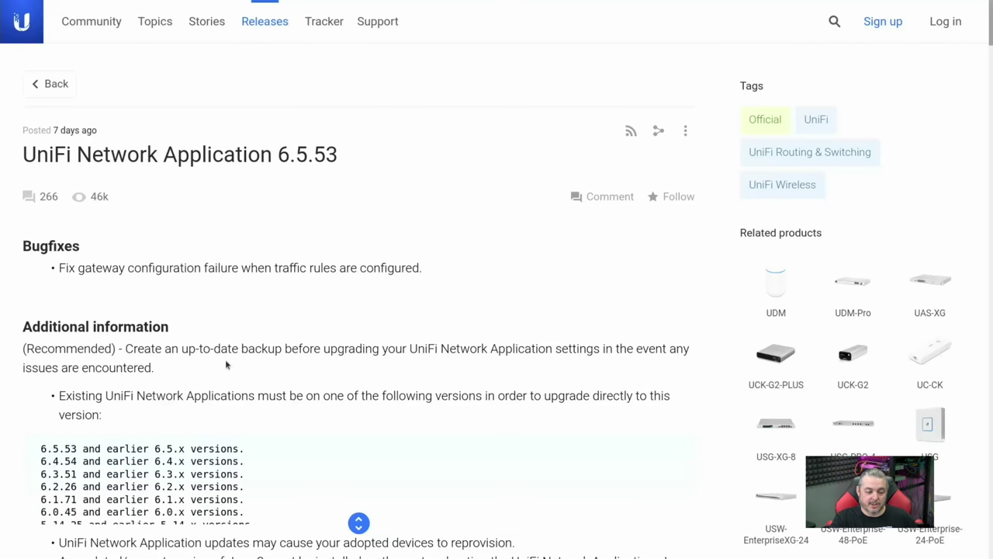
Highlight the 6.5.53 gateway configuration bugfix, then switch to the 6.5.51 release notes window
{"action": "left_click_drag", "start_coordinate": [66, 270], "coordinate": [347, 288]}
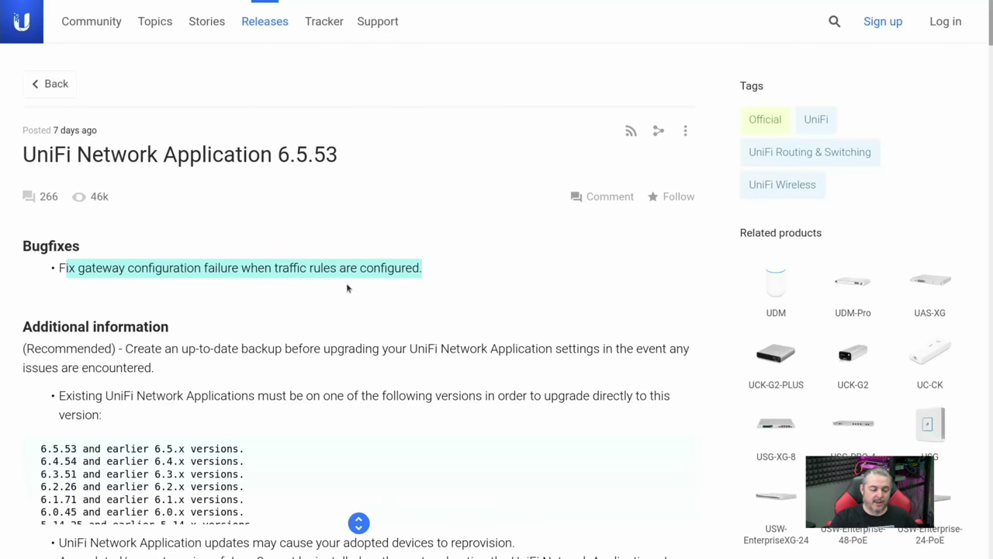
{"action": "scroll", "coordinate": [447, 267], "scroll_direction": "down", "scroll_amount": 5}
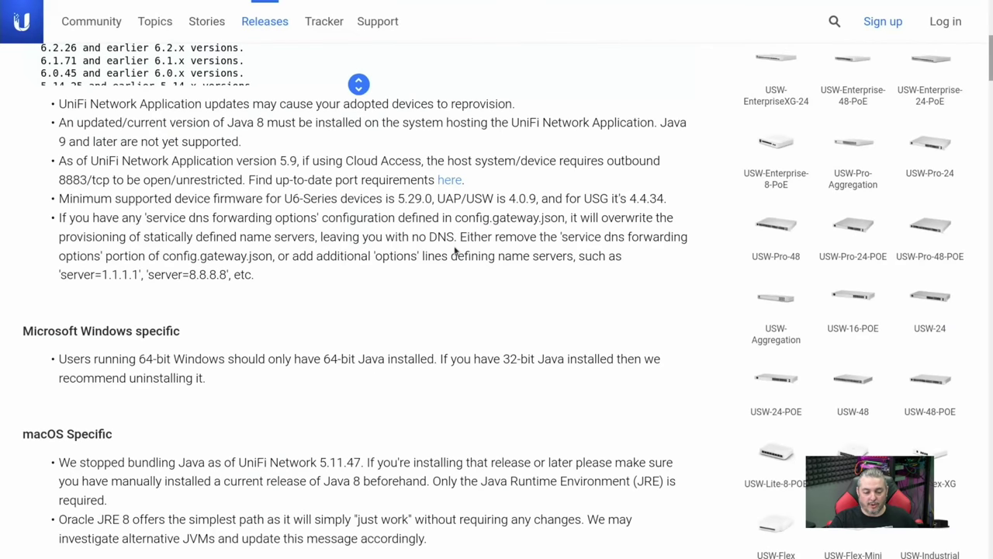
{"action": "key", "text": "super"}
{"action": "left_click", "coordinate": [290, 133]}
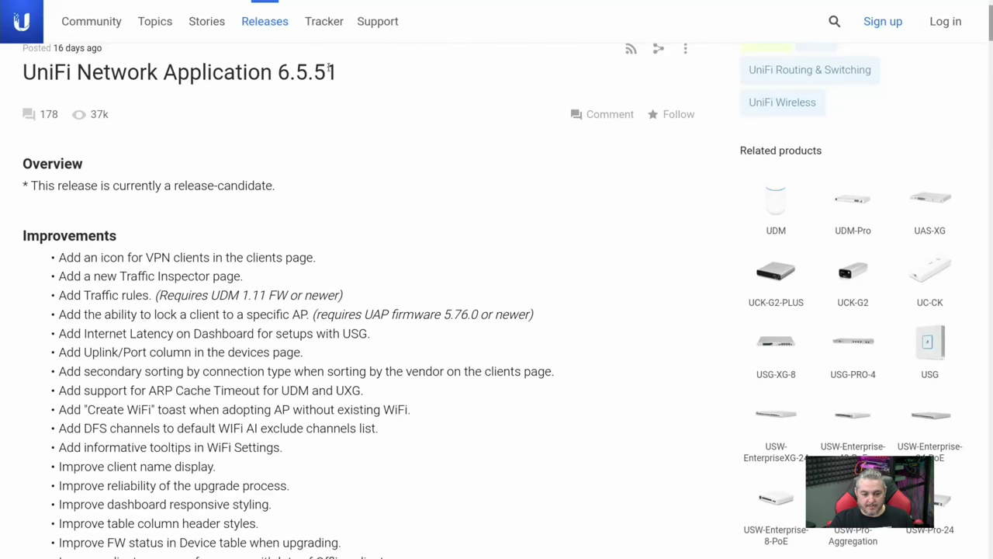
Highlight version 6.5.51, scroll through Improvements, and select the auto-adoption retry bugfix
{"action": "left_click_drag", "start_coordinate": [326, 68], "coordinate": [338, 73]}
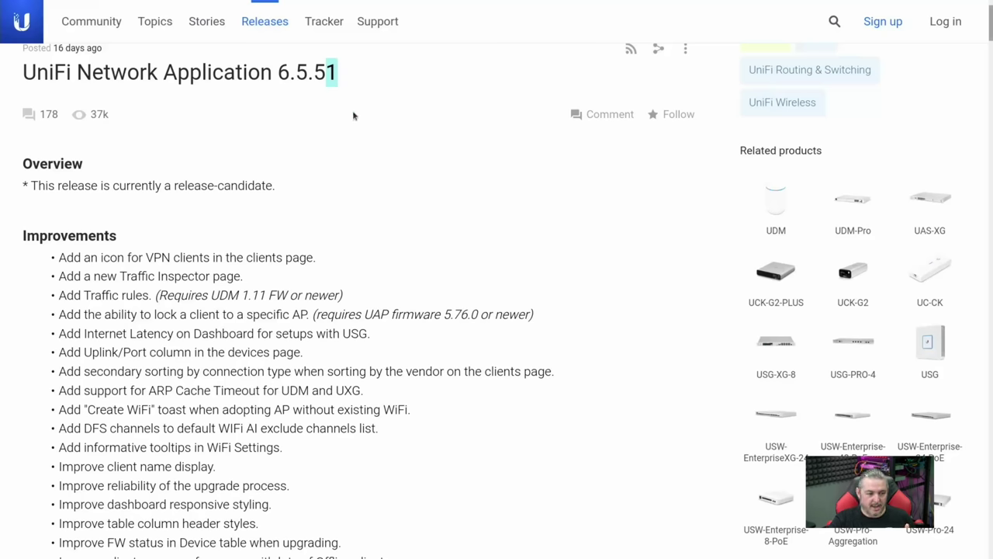
{"action": "scroll", "coordinate": [352, 110], "scroll_direction": "up", "scroll_amount": 1}
{"action": "scroll", "coordinate": [352, 110], "scroll_direction": "down", "scroll_amount": 3}
{"action": "scroll", "coordinate": [353, 116], "scroll_direction": "down", "scroll_amount": 8}
{"action": "scroll", "coordinate": [353, 116], "scroll_direction": "down", "scroll_amount": 3}
{"action": "scroll", "coordinate": [354, 117], "scroll_direction": "up", "scroll_amount": 10}
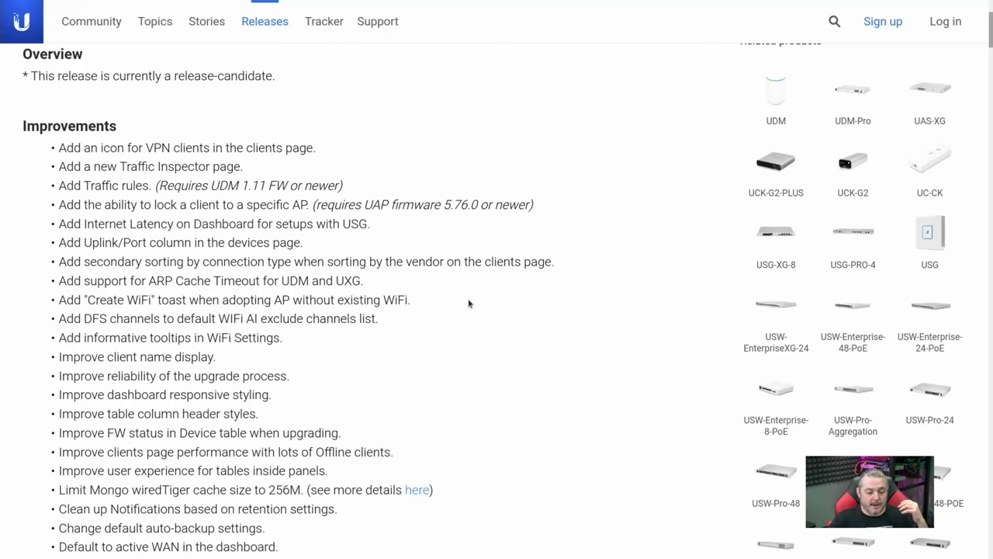
{"action": "scroll", "coordinate": [467, 305], "scroll_direction": "down", "scroll_amount": 1}
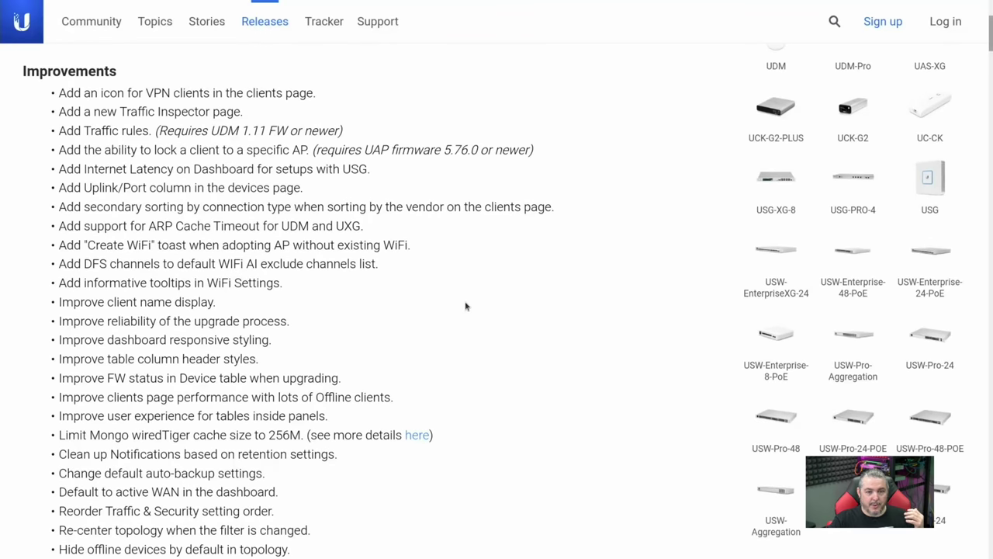
{"action": "scroll", "coordinate": [466, 306], "scroll_direction": "down", "scroll_amount": 6}
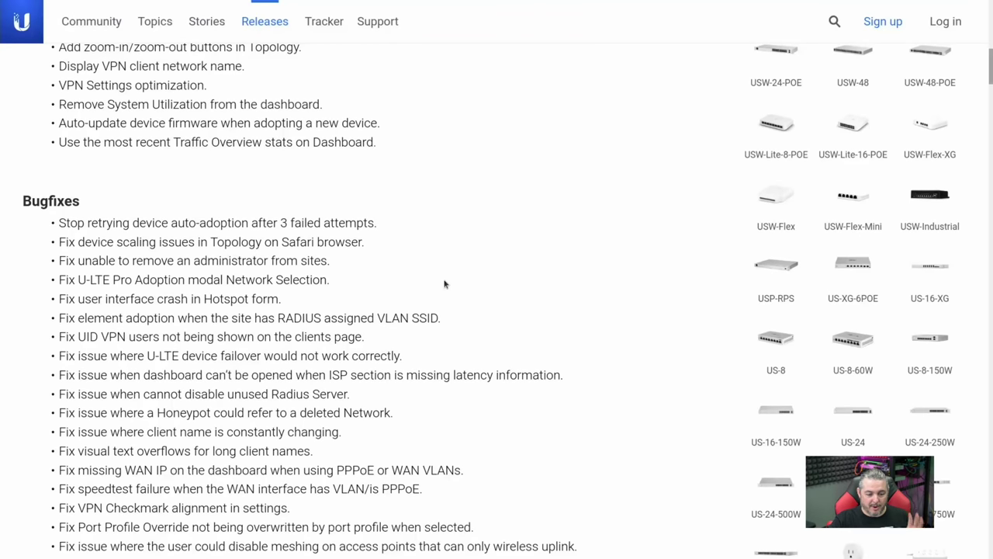
{"action": "left_click_drag", "start_coordinate": [59, 223], "coordinate": [371, 220]}
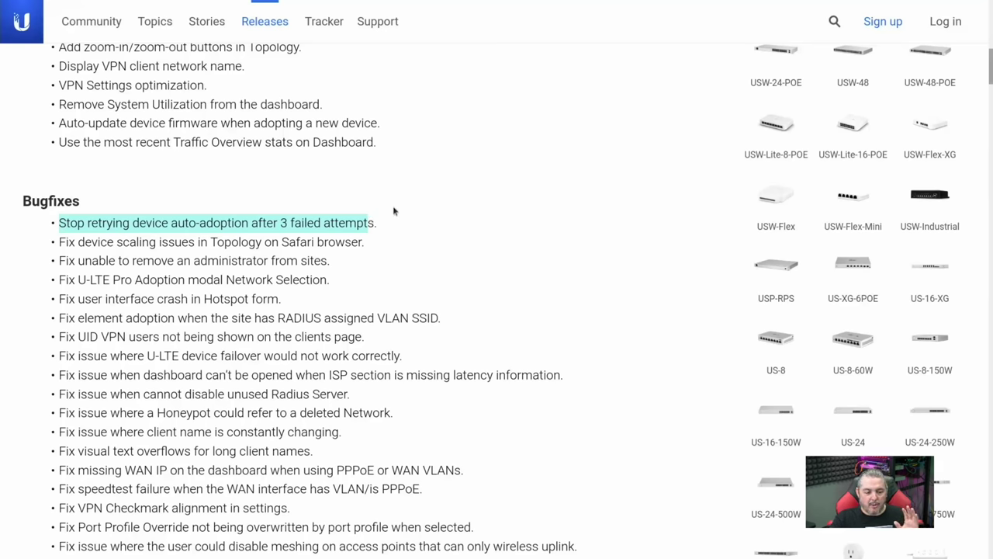
Scroll the 6.5.51 notes to the fix for backups filling the UDM-Pro data partition
{"action": "scroll", "coordinate": [393, 206], "scroll_direction": "up", "scroll_amount": 2}
{"action": "scroll", "coordinate": [393, 211], "scroll_direction": "down", "scroll_amount": 1}
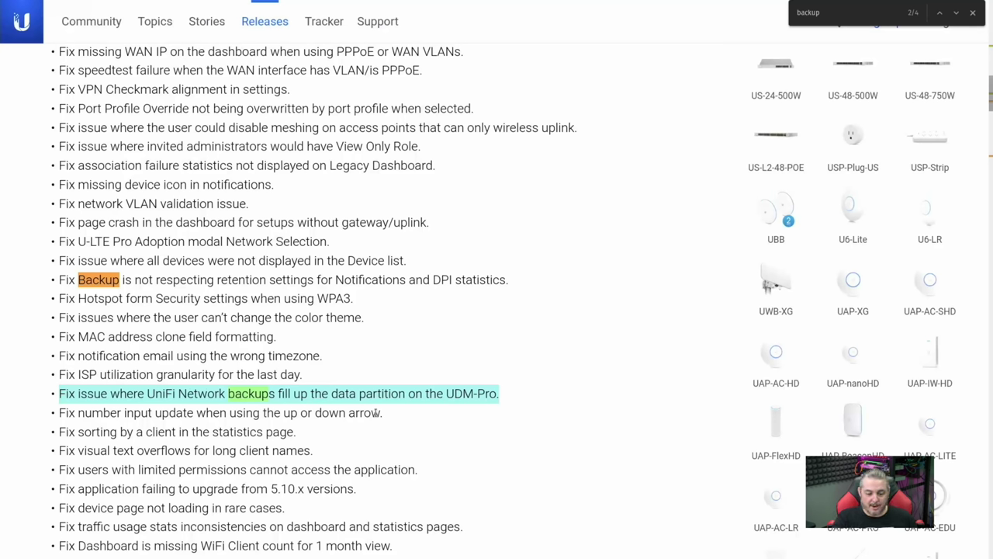
Select the Backup retention fix line, then scroll up to the auto-update firmware improvement
{"action": "double_click", "coordinate": [392, 280]}
{"action": "triple_click", "coordinate": [391, 278]}
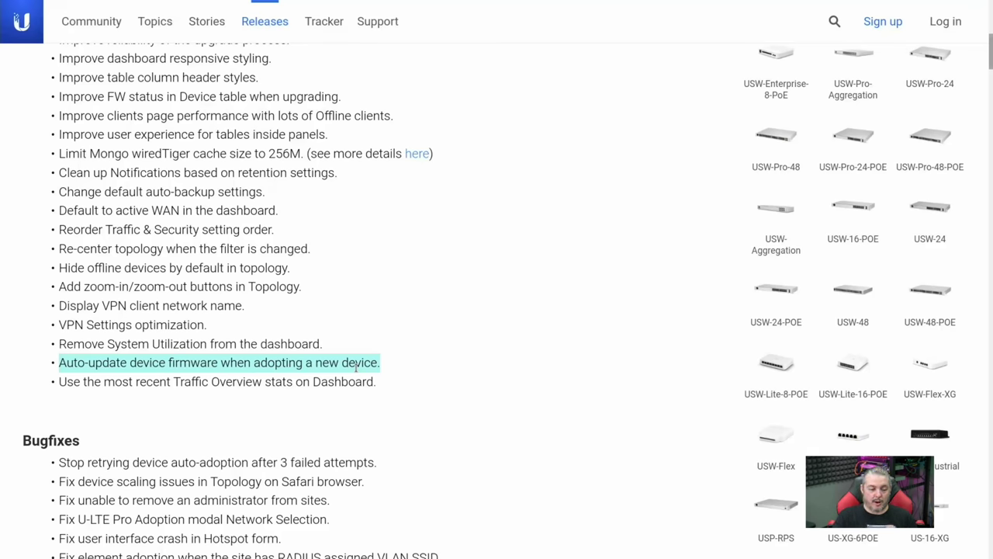
{"action": "scroll", "coordinate": [85, 339], "scroll_direction": "up", "scroll_amount": 1}
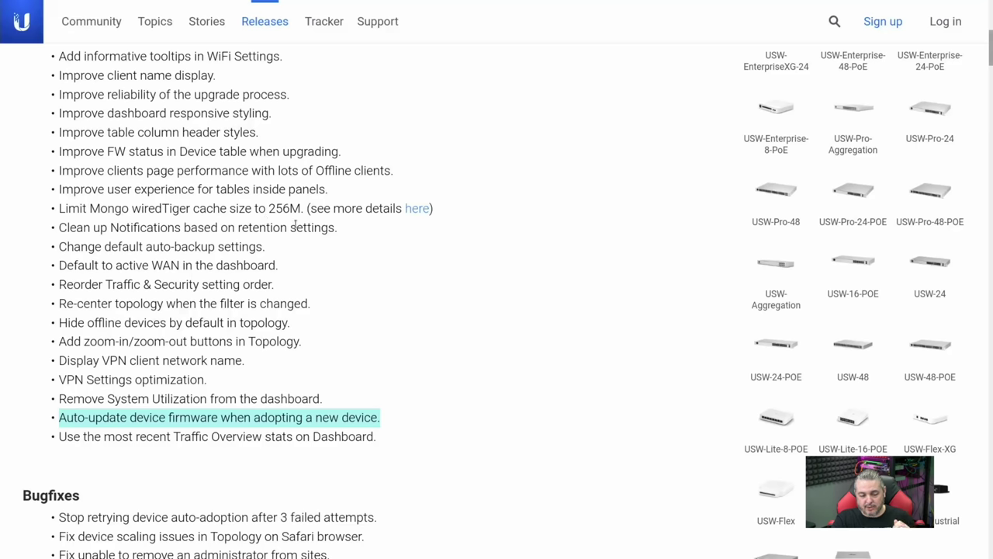
Open the linked article on tuning the Network Application for many devices and scroll through it
{"action": "left_click", "coordinate": [415, 211]}
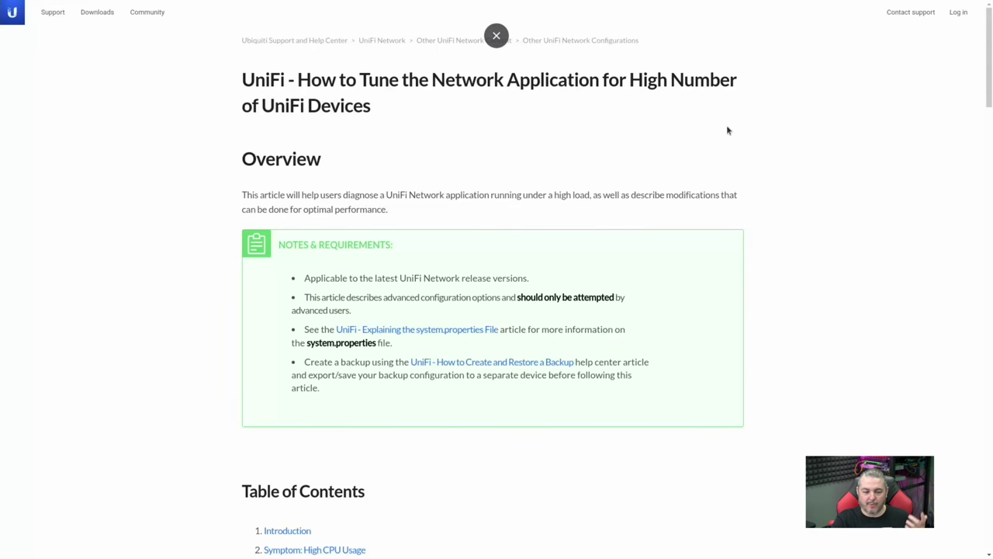
{"action": "scroll", "coordinate": [727, 130], "scroll_direction": "down", "scroll_amount": 2}
{"action": "scroll", "coordinate": [727, 130], "scroll_direction": "down", "scroll_amount": 15}
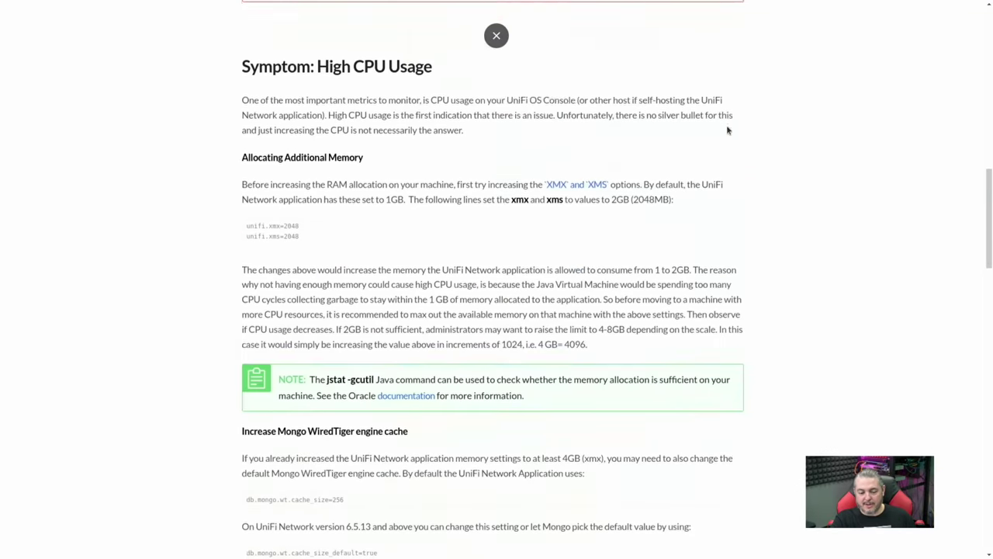
{"action": "scroll", "coordinate": [766, 201], "scroll_direction": "down", "scroll_amount": 8}
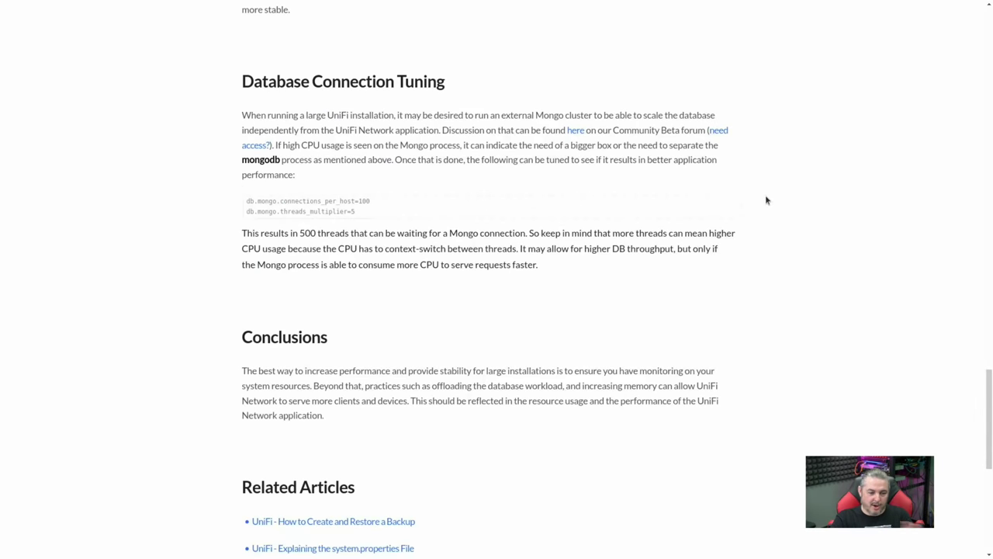
{"action": "scroll", "coordinate": [765, 200], "scroll_direction": "down", "scroll_amount": 5}
{"action": "scroll", "coordinate": [765, 200], "scroll_direction": "up", "scroll_amount": 6}
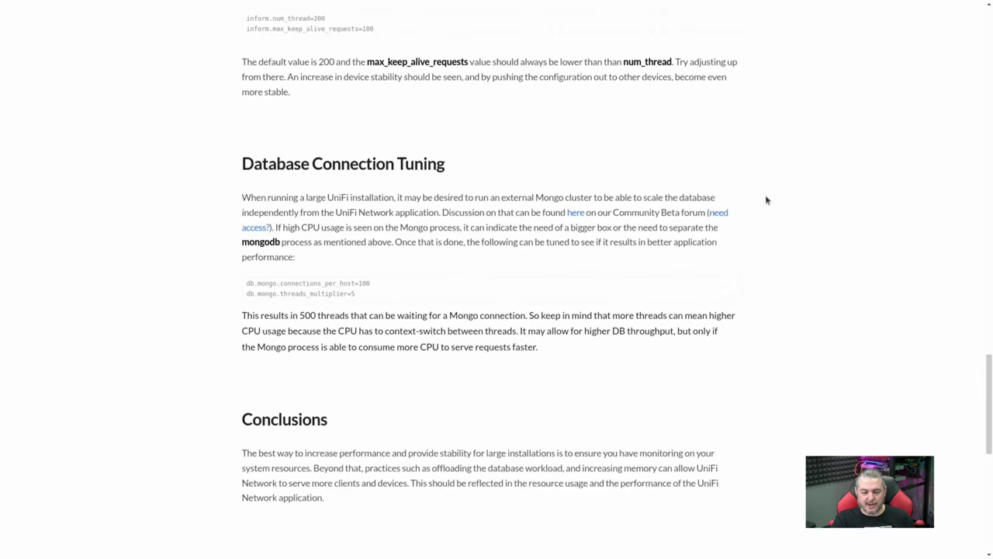
{"action": "scroll", "coordinate": [766, 200], "scroll_direction": "up", "scroll_amount": 4}
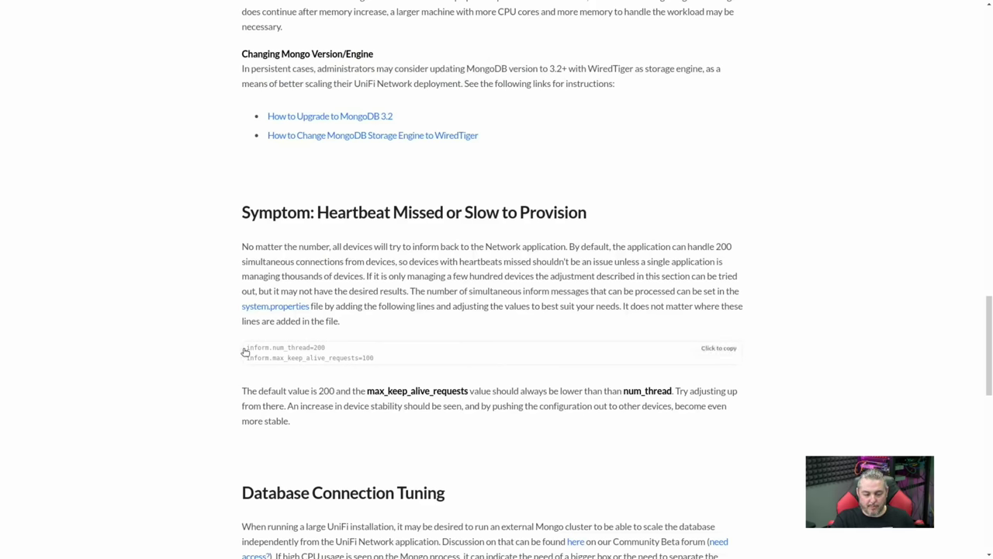
Highlight the db.mongo.wt.cache_size_default=true line in the help article
{"action": "left_click_drag", "start_coordinate": [244, 351], "coordinate": [408, 361]}
{"action": "scroll", "coordinate": [410, 362], "scroll_direction": "up", "scroll_amount": 2}
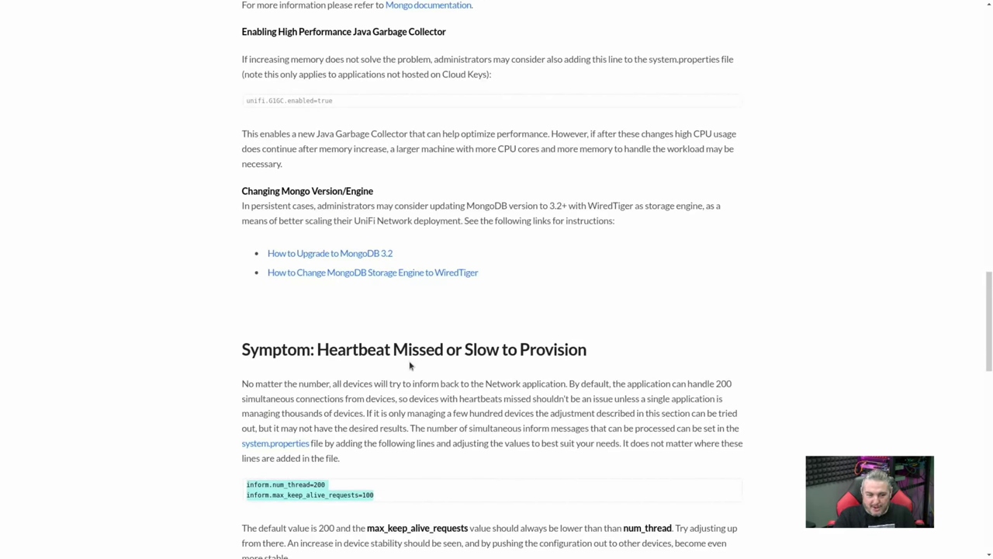
{"action": "scroll", "coordinate": [410, 365], "scroll_direction": "up", "scroll_amount": 2}
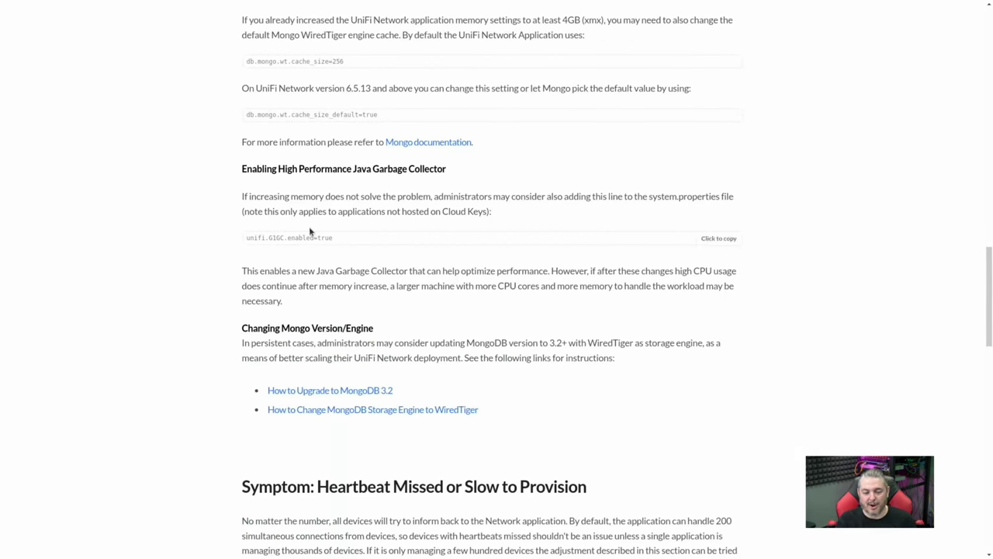
{"action": "scroll", "coordinate": [310, 231], "scroll_direction": "up", "scroll_amount": 2}
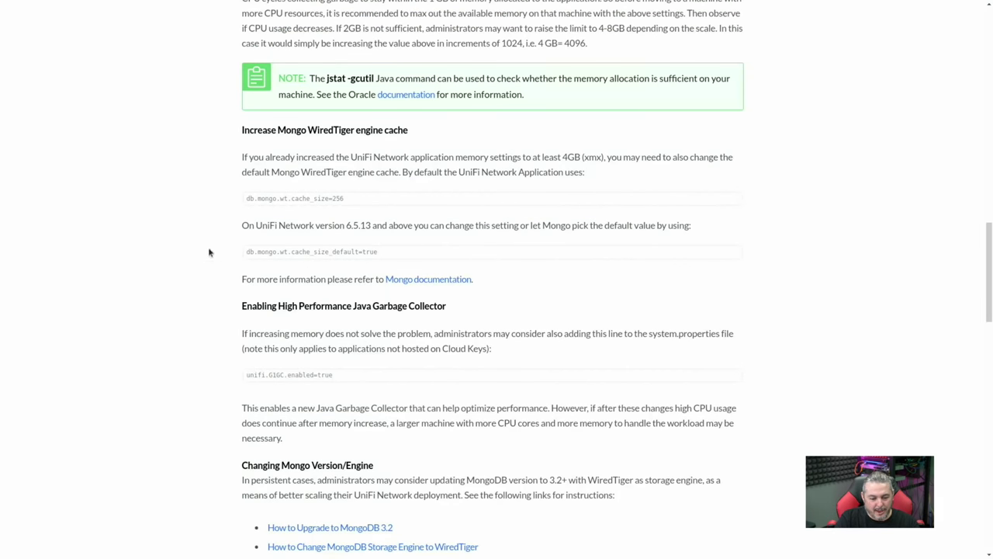
{"action": "left_click_drag", "start_coordinate": [247, 252], "coordinate": [384, 261]}
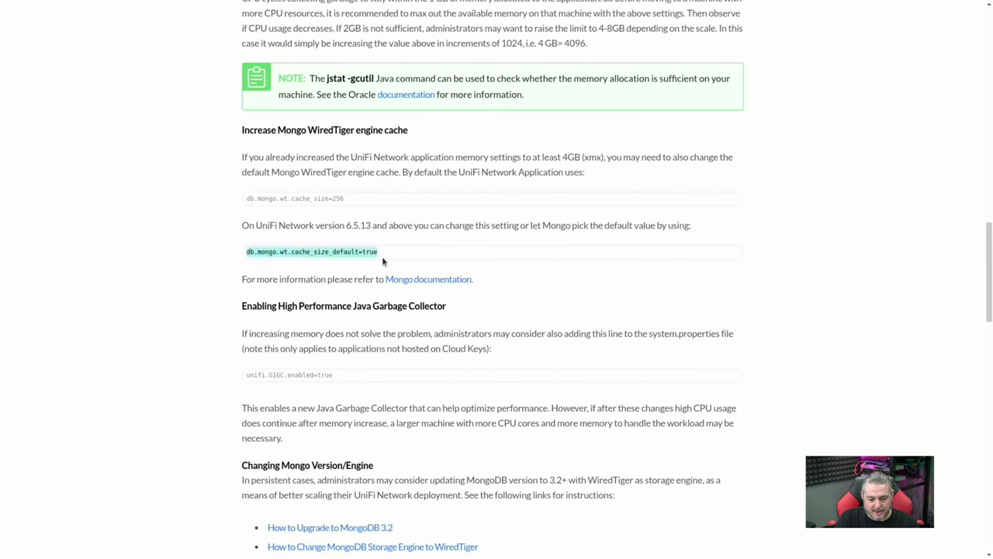
{"action": "scroll", "coordinate": [426, 264], "scroll_direction": "up", "scroll_amount": 1}
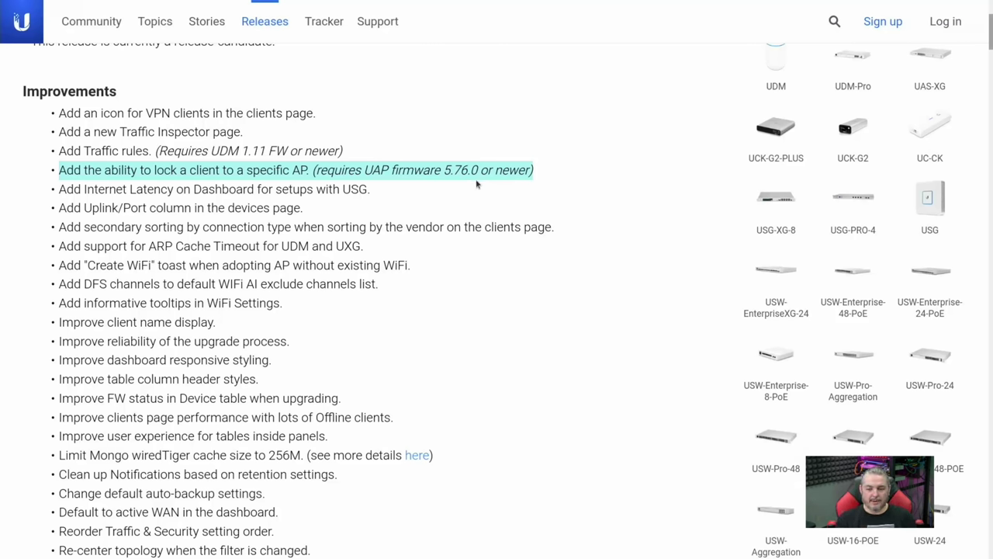
Scroll the Improvements list, then return to the UniFi Network topology map in full screen
{"action": "scroll", "coordinate": [363, 346], "scroll_direction": "down", "scroll_amount": 3}
{"action": "scroll", "coordinate": [363, 342], "scroll_direction": "up", "scroll_amount": 5}
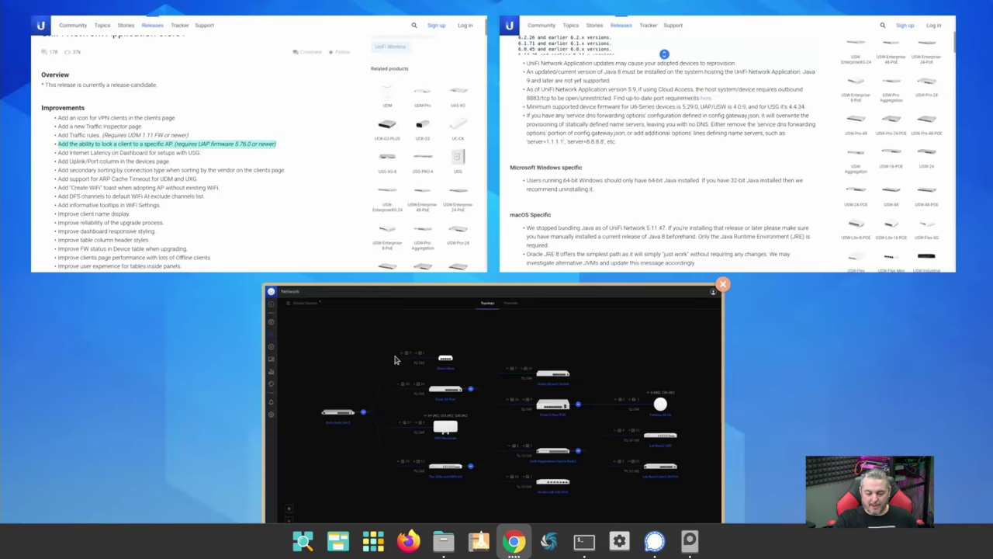
{"action": "key", "text": "F11"}
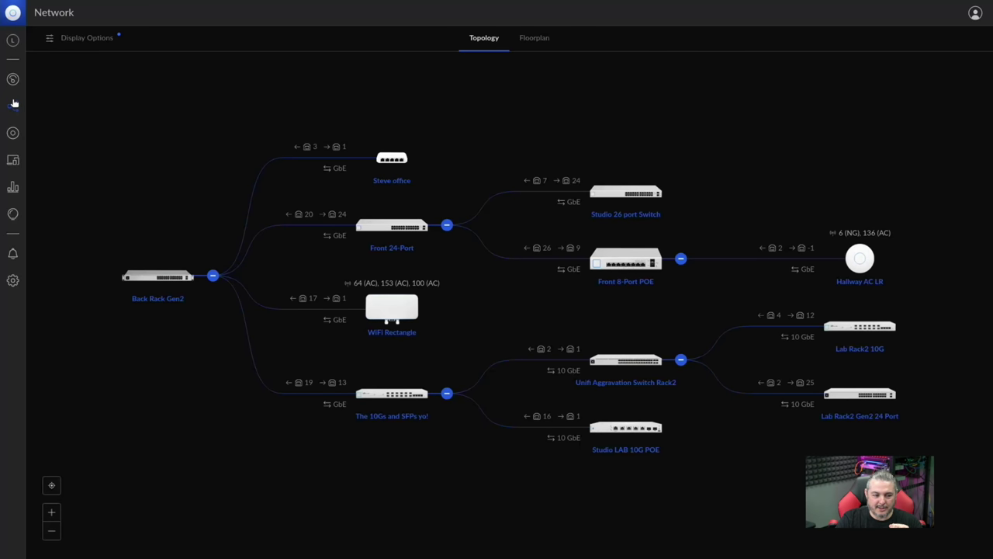
Filter the topology map to 2.4 GHz WiFi clients only, leaving wired and 5 GHz hidden
{"action": "left_click", "coordinate": [56, 40]}
{"action": "left_click", "coordinate": [68, 153]}
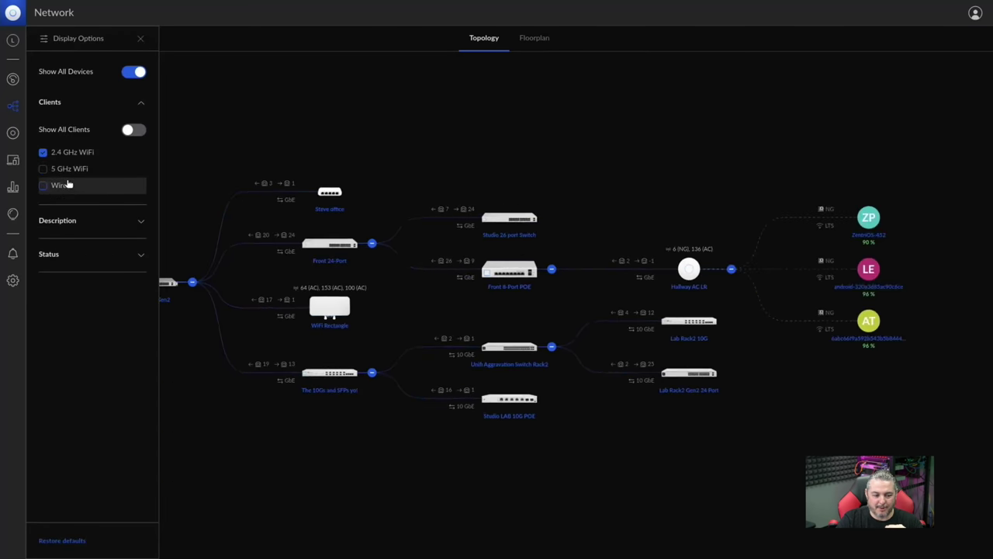
{"action": "left_click", "coordinate": [67, 185]}
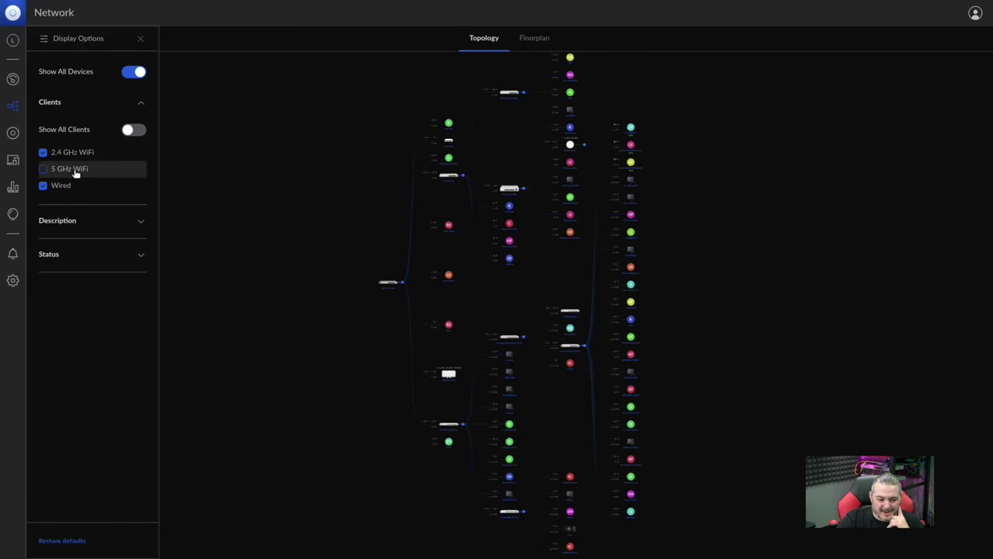
{"action": "left_click", "coordinate": [76, 170]}
{"action": "left_click", "coordinate": [66, 187]}
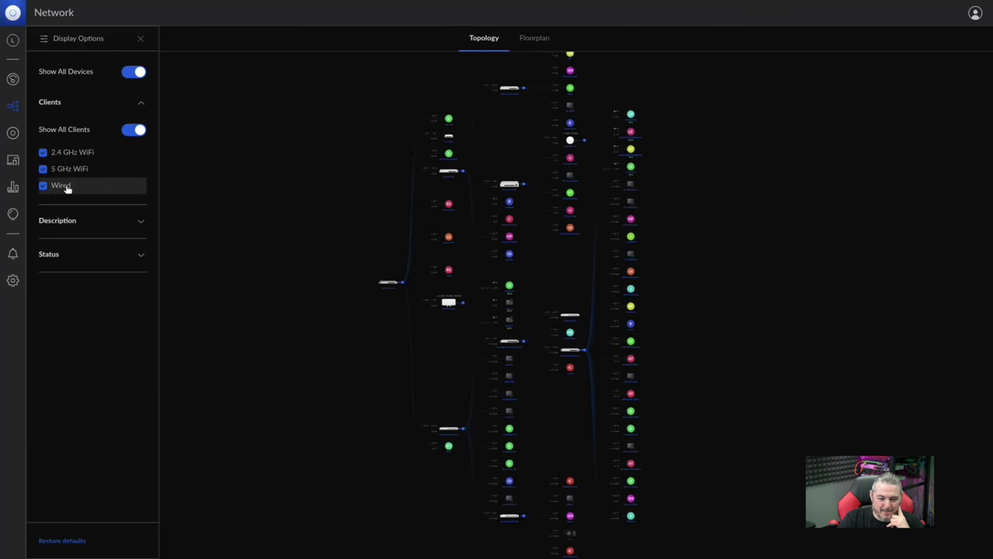
{"action": "left_click", "coordinate": [76, 170]}
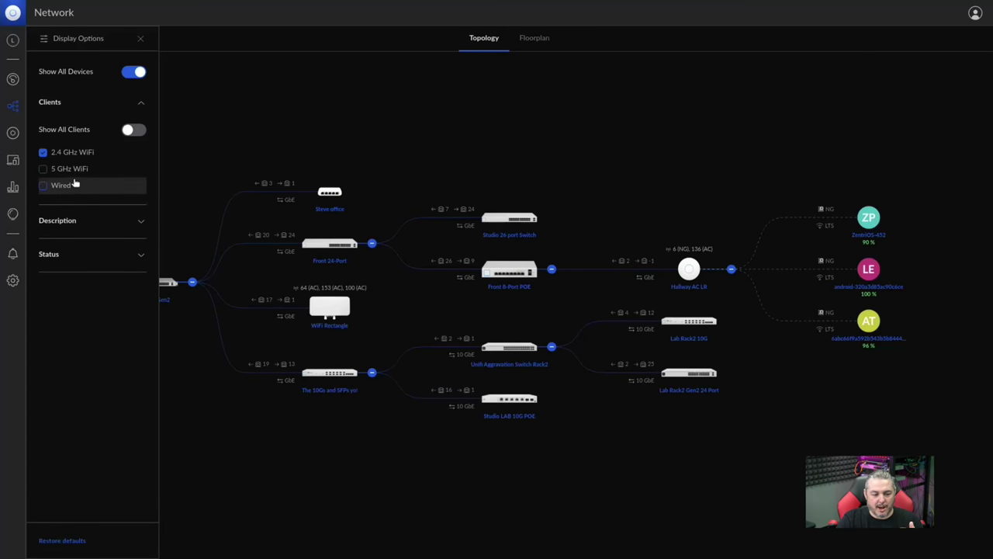
Toggle Show All Descriptions off and back on, then expand the Status filters
{"action": "left_click", "coordinate": [109, 218]}
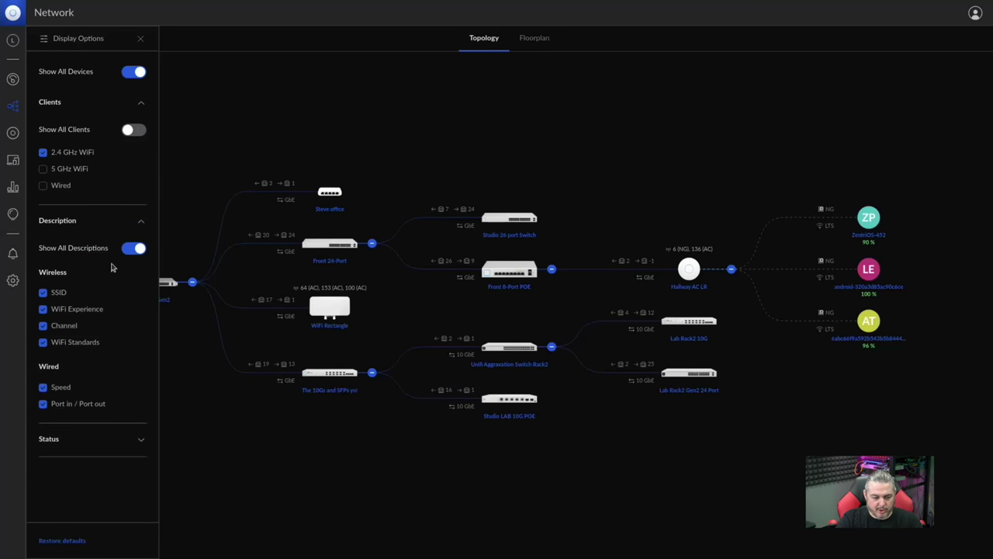
{"action": "left_click", "coordinate": [133, 249]}
{"action": "left_click", "coordinate": [132, 249]}
{"action": "left_click", "coordinate": [128, 439]}
{"action": "scroll", "coordinate": [132, 440], "scroll_direction": "down", "scroll_amount": 1}
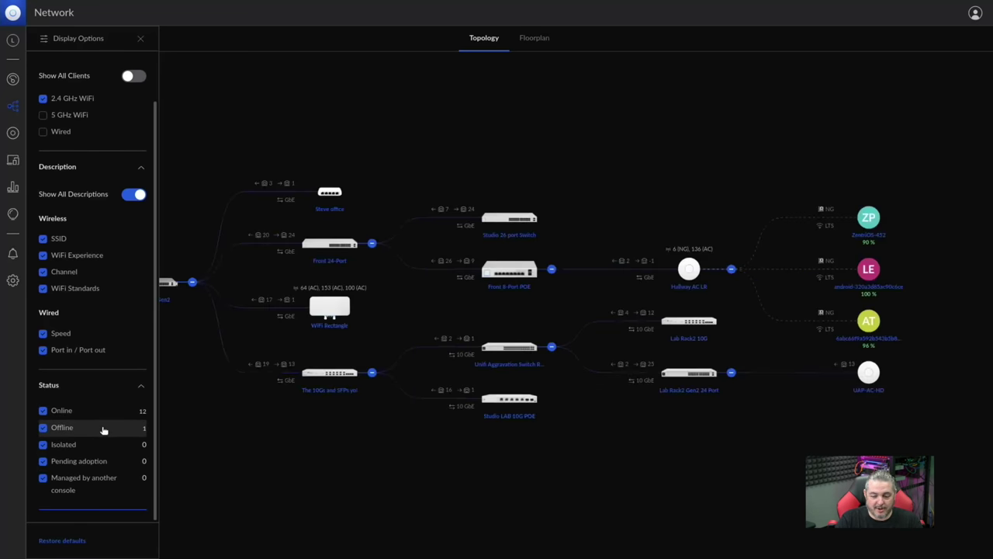
Hide all clients, then inspect Studio LAB 10G POE's insights and settings tabs
{"action": "left_click", "coordinate": [130, 77]}
{"action": "left_click", "coordinate": [131, 77]}
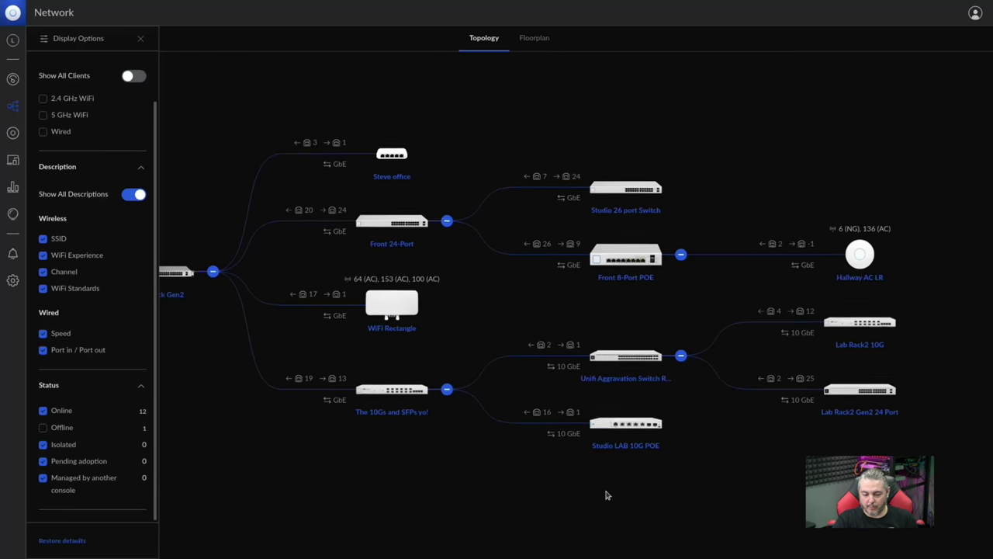
{"action": "left_click", "coordinate": [631, 441]}
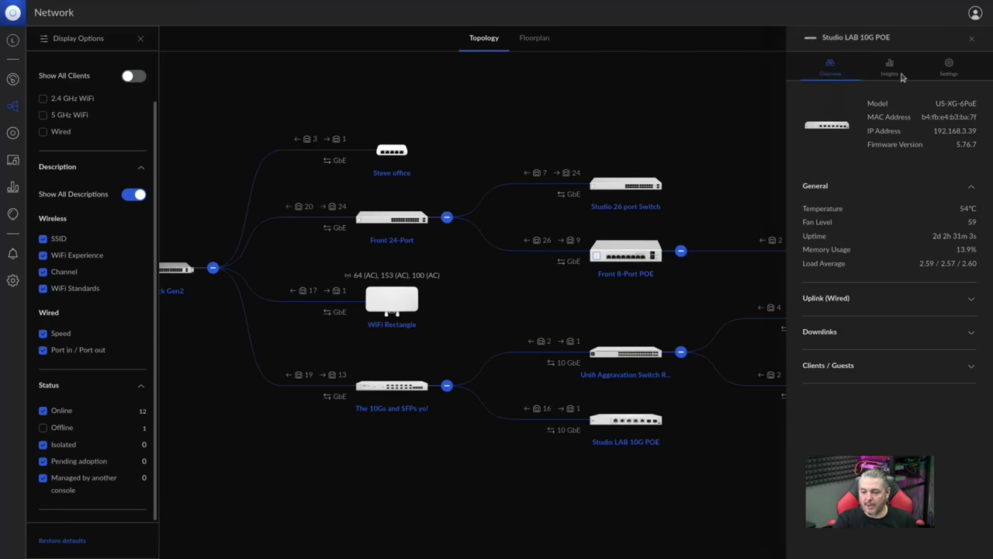
{"action": "left_click", "coordinate": [889, 67]}
{"action": "left_click", "coordinate": [945, 68]}
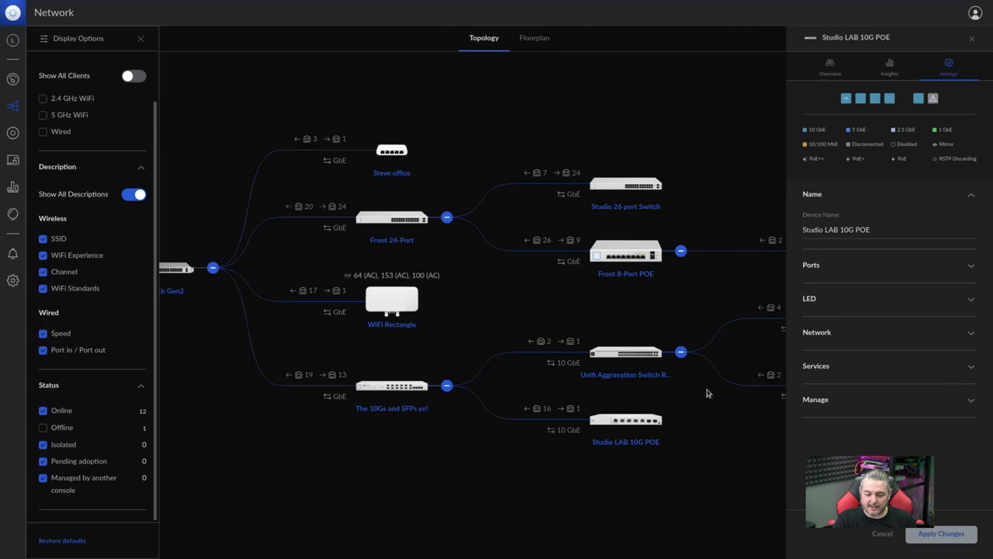
View the Unifi Aggravation Switch Rack2 details, close the panels, and recenter the map
{"action": "left_click", "coordinate": [601, 378]}
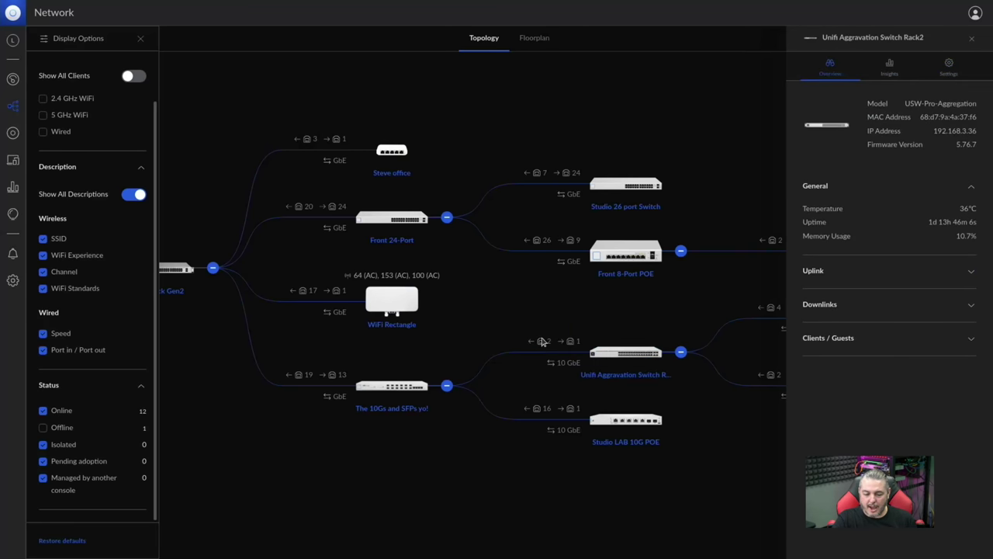
{"action": "left_click", "coordinate": [141, 38]}
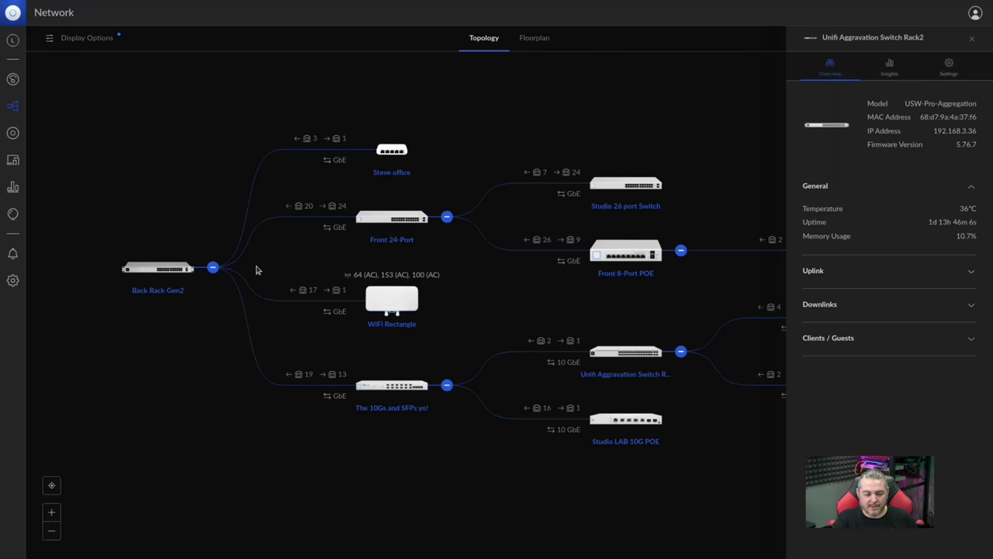
{"action": "scroll", "coordinate": [257, 269], "scroll_direction": "down", "scroll_amount": 3}
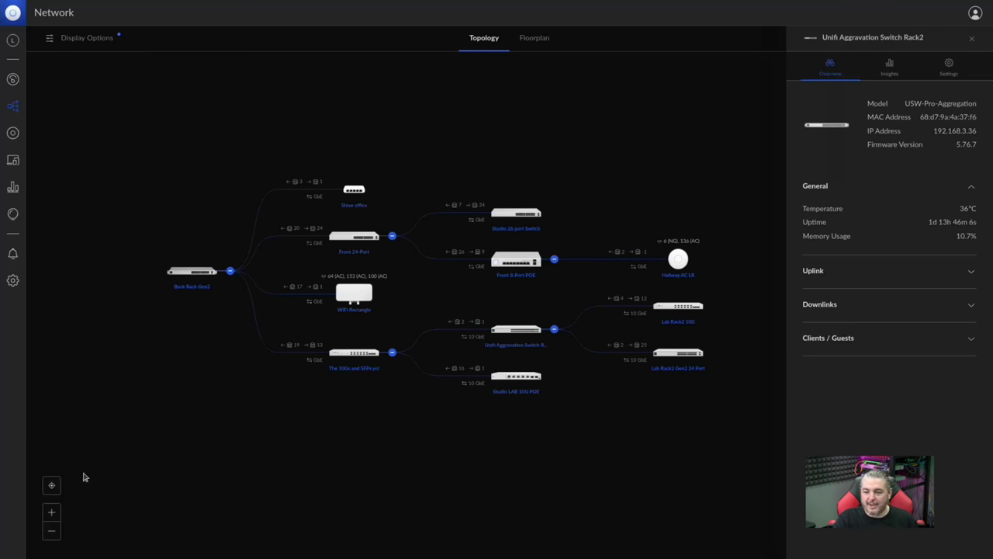
{"action": "left_click", "coordinate": [972, 38]}
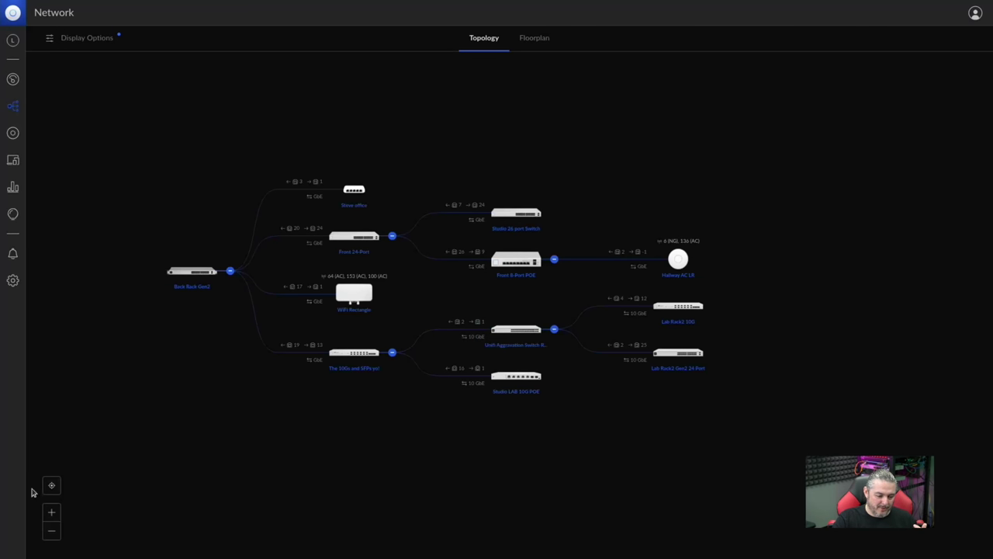
{"action": "left_click", "coordinate": [52, 486]}
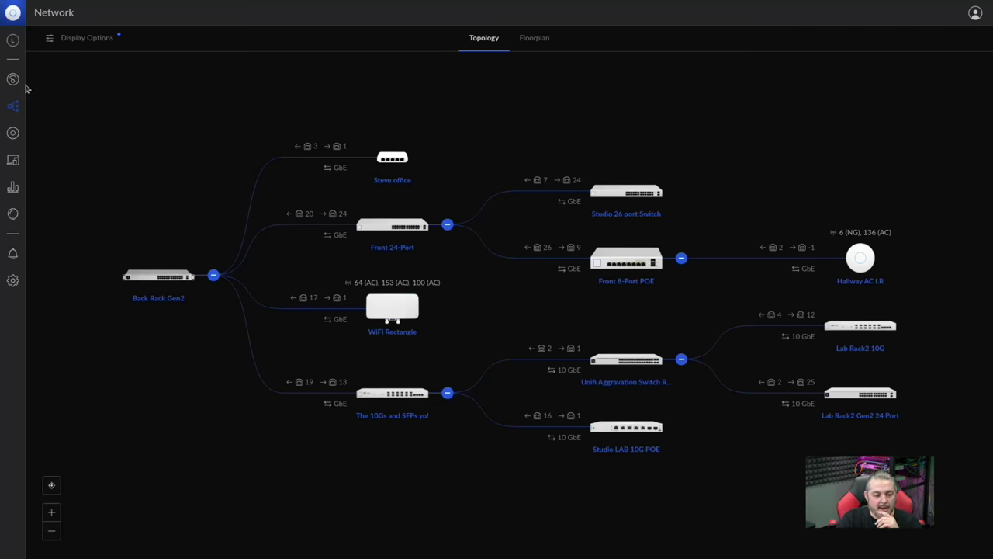
Open the UniFi Devices list and expand the Status filters in its Display Options
{"action": "left_click", "coordinate": [15, 136]}
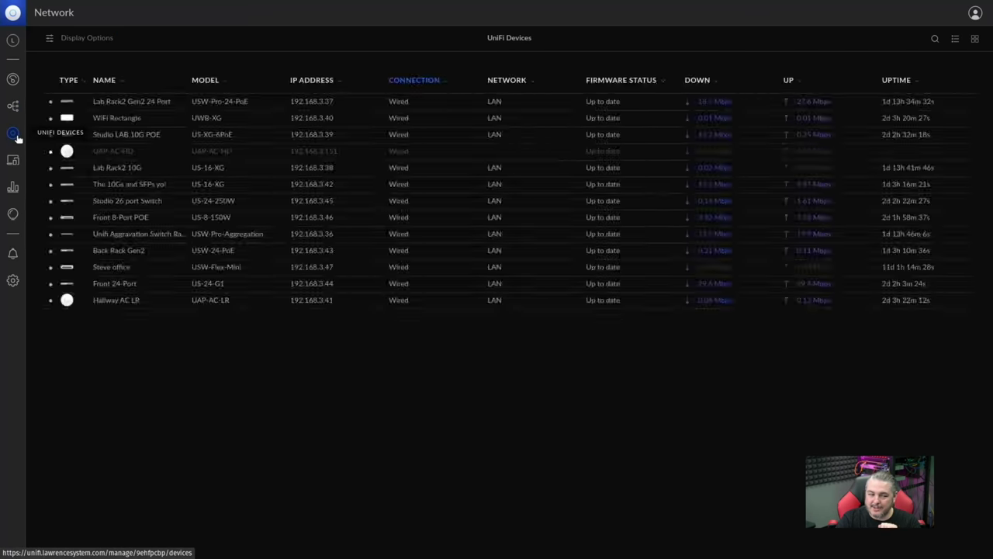
{"action": "left_click", "coordinate": [43, 40]}
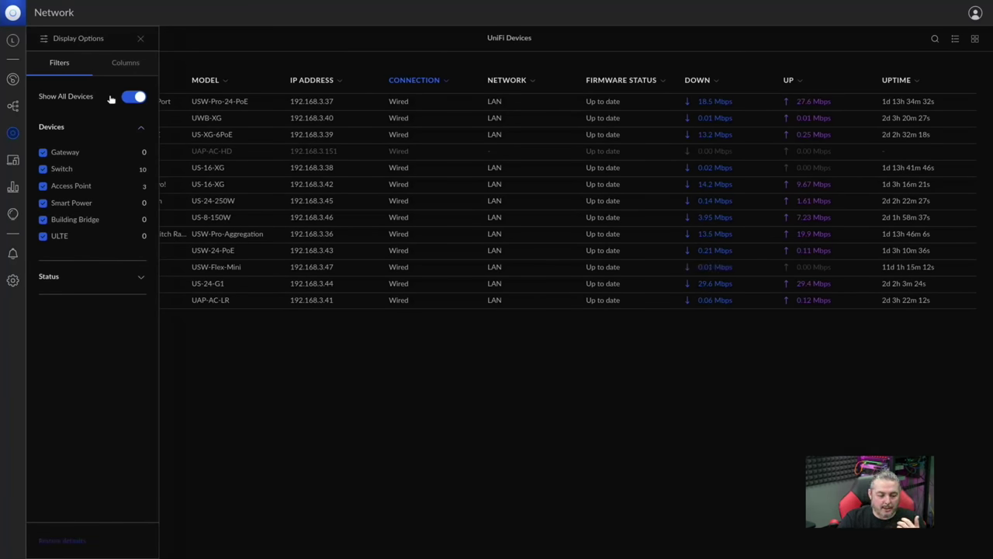
{"action": "left_click", "coordinate": [124, 286]}
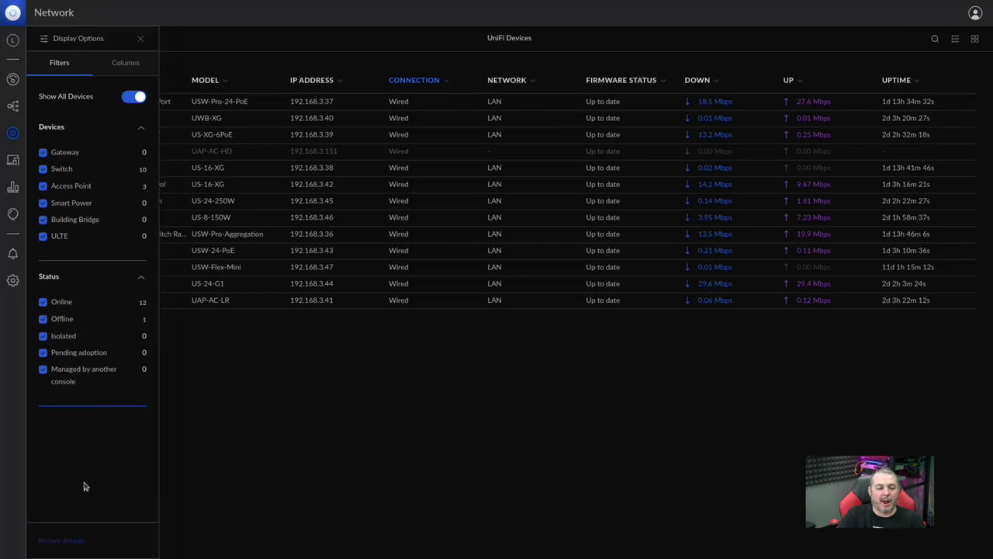
Try Firmware Version and CPU Usage columns, keep only the new Clients column, and close the panel
{"action": "left_click", "coordinate": [122, 65]}
{"action": "scroll", "coordinate": [128, 303], "scroll_direction": "down", "scroll_amount": 4}
{"action": "scroll", "coordinate": [136, 311], "scroll_direction": "up", "scroll_amount": 3}
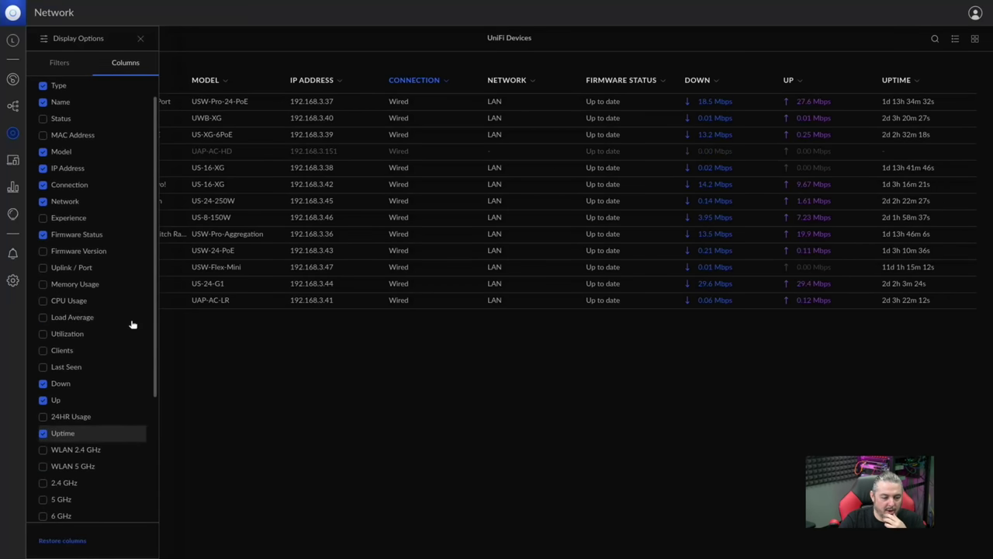
{"action": "left_click", "coordinate": [100, 257]}
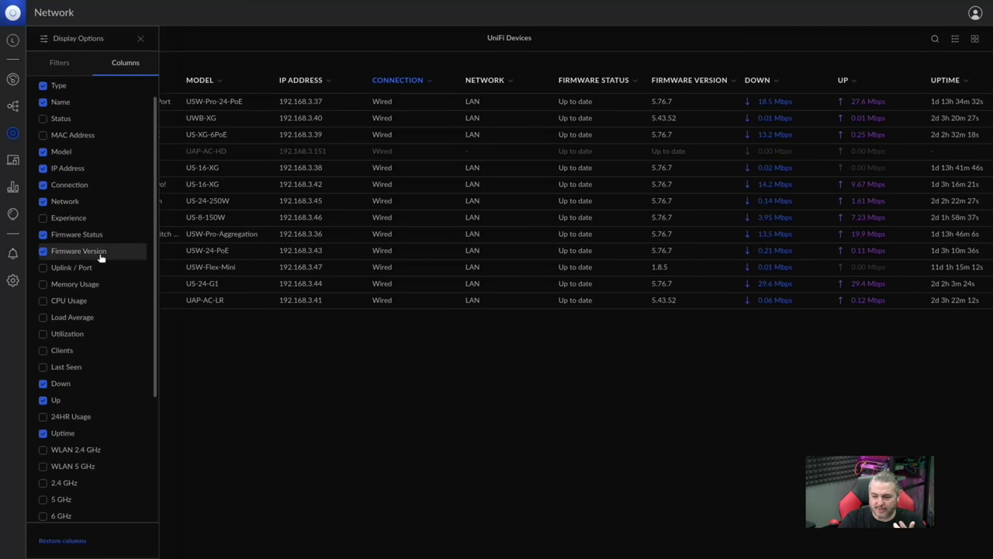
{"action": "left_click", "coordinate": [100, 257]}
{"action": "left_click", "coordinate": [84, 301]}
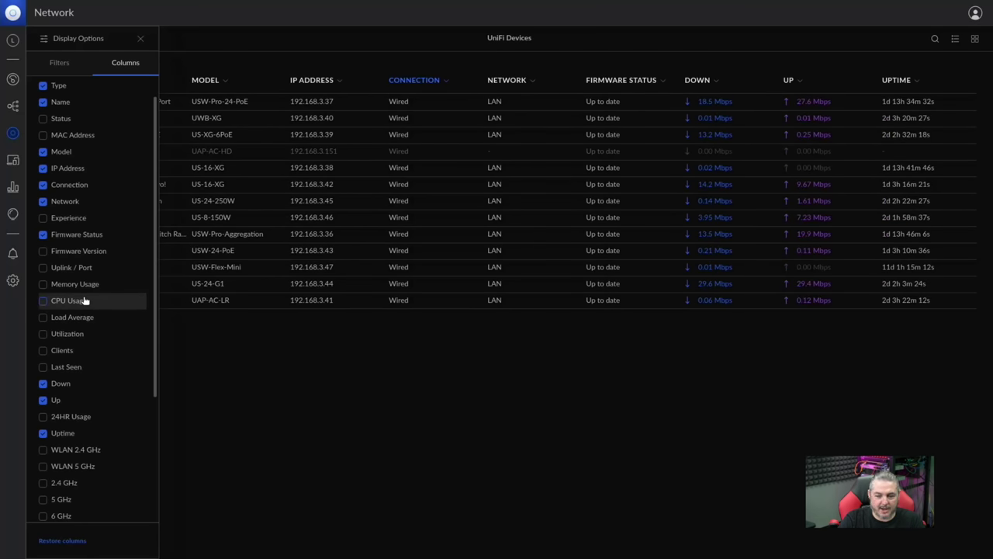
{"action": "left_click", "coordinate": [83, 300]}
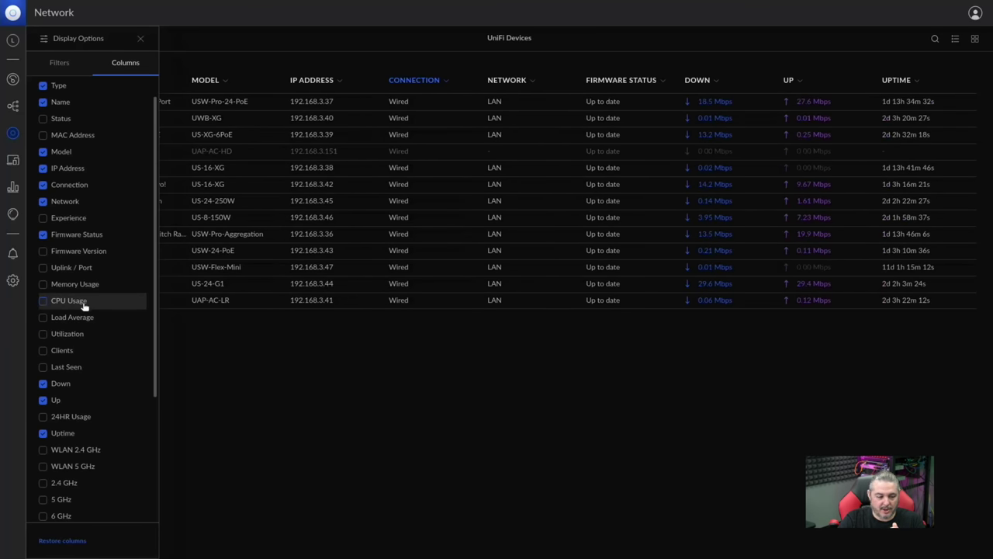
{"action": "left_click", "coordinate": [82, 350]}
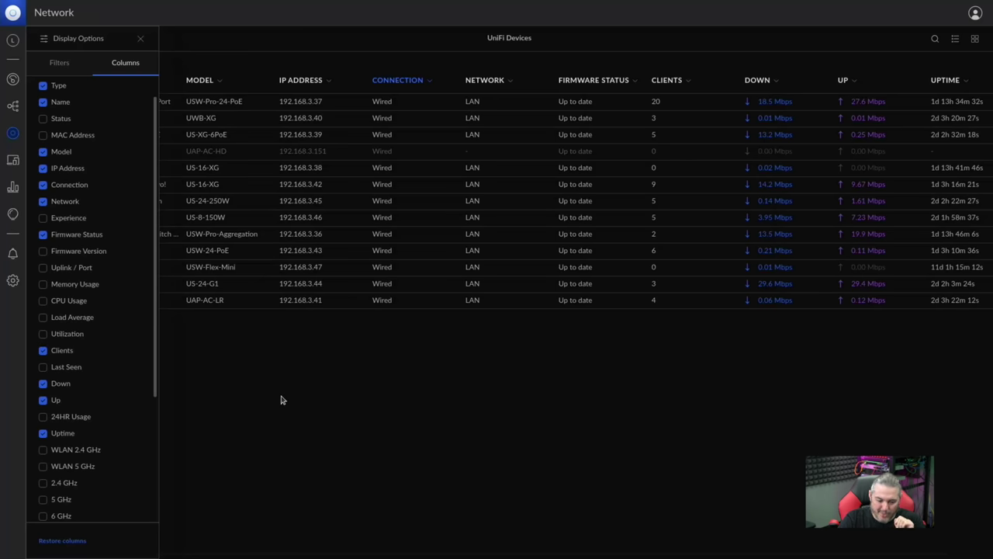
{"action": "left_click", "coordinate": [140, 38]}
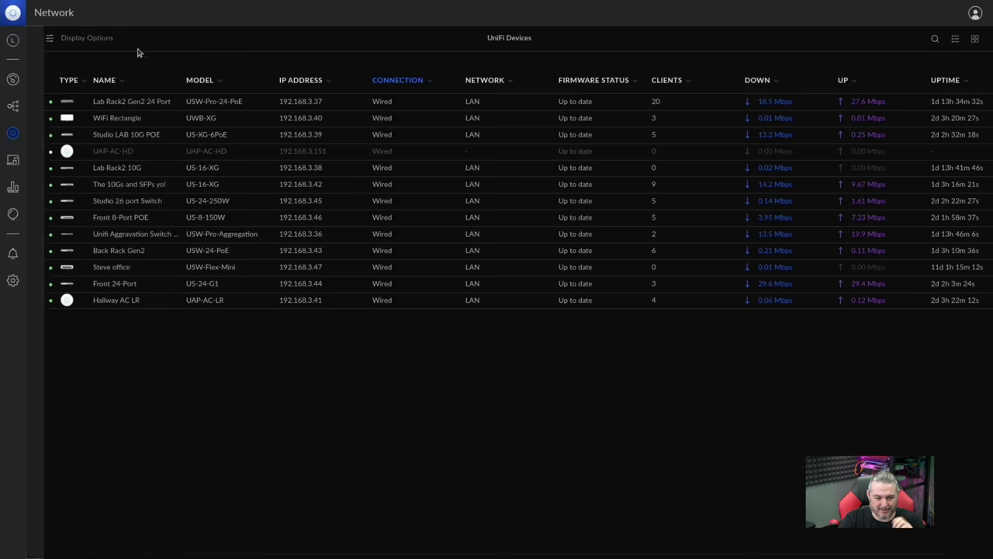
Review the Lab Rack2 Gen2 24 Port switch's Settings tab, then close its details panel
{"action": "left_click", "coordinate": [251, 104]}
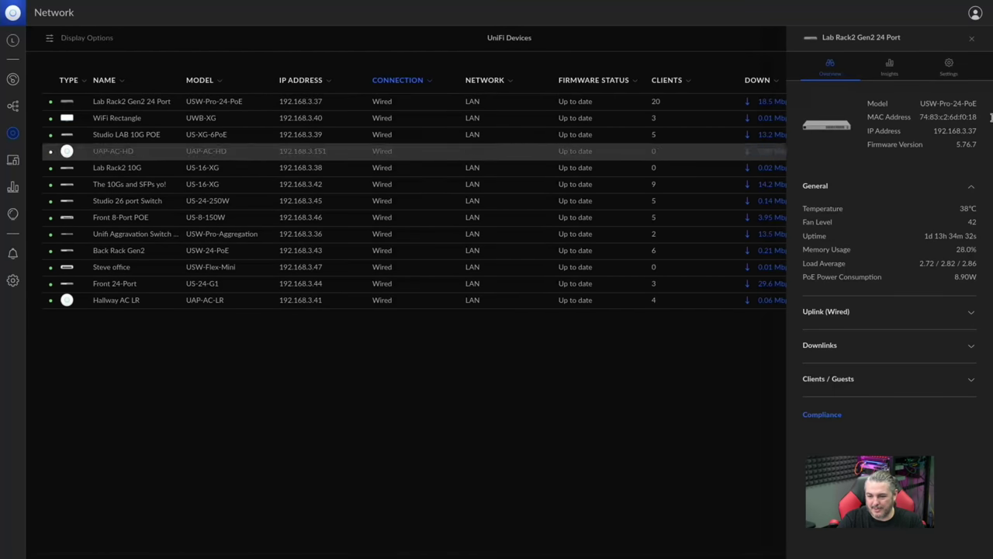
{"action": "left_click", "coordinate": [949, 73]}
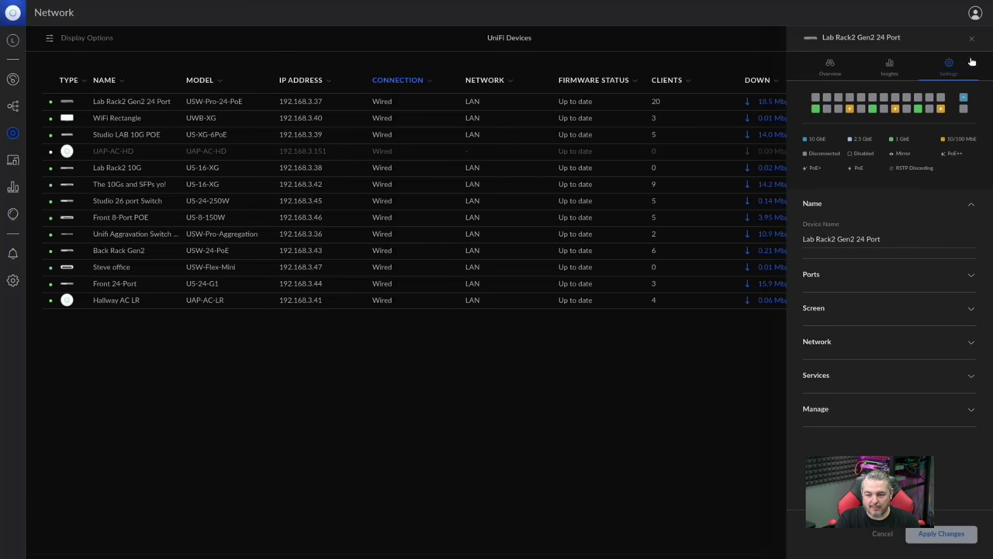
{"action": "left_click", "coordinate": [972, 40]}
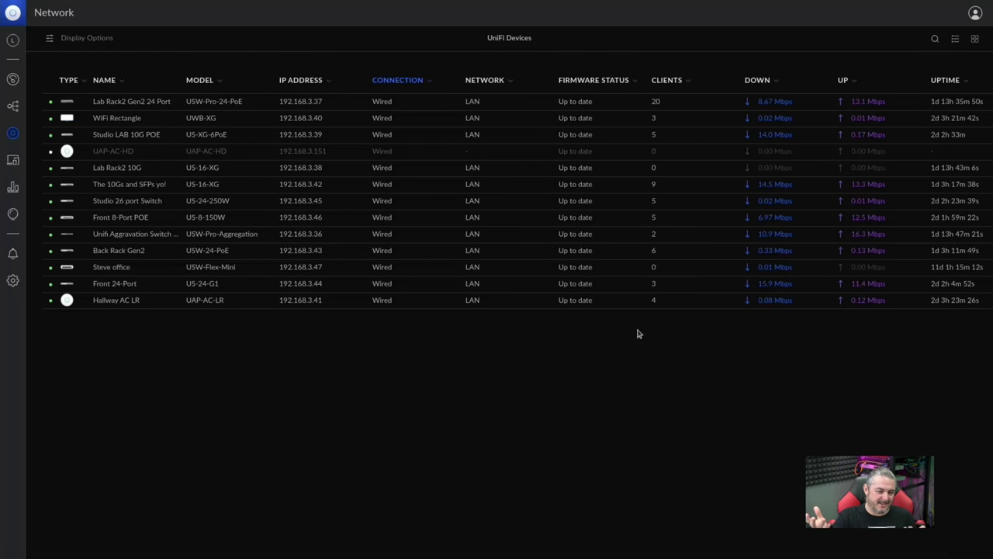
Bring up the details for the Lab Rack2 10G switch from the devices list
{"action": "left_click", "coordinate": [311, 176]}
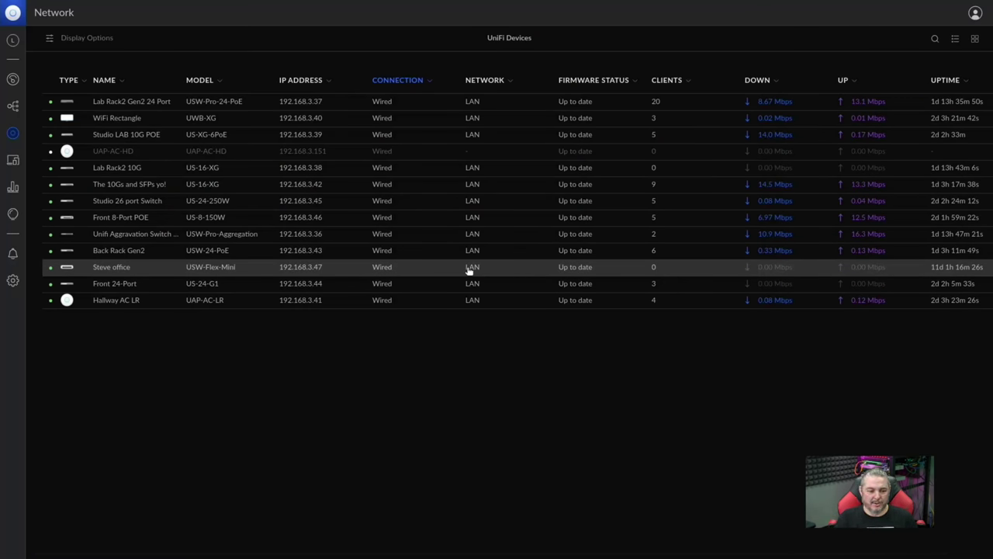
Switch to the client list and review the speedtest client's overview, Insights and Settings
{"action": "left_click", "coordinate": [10, 161]}
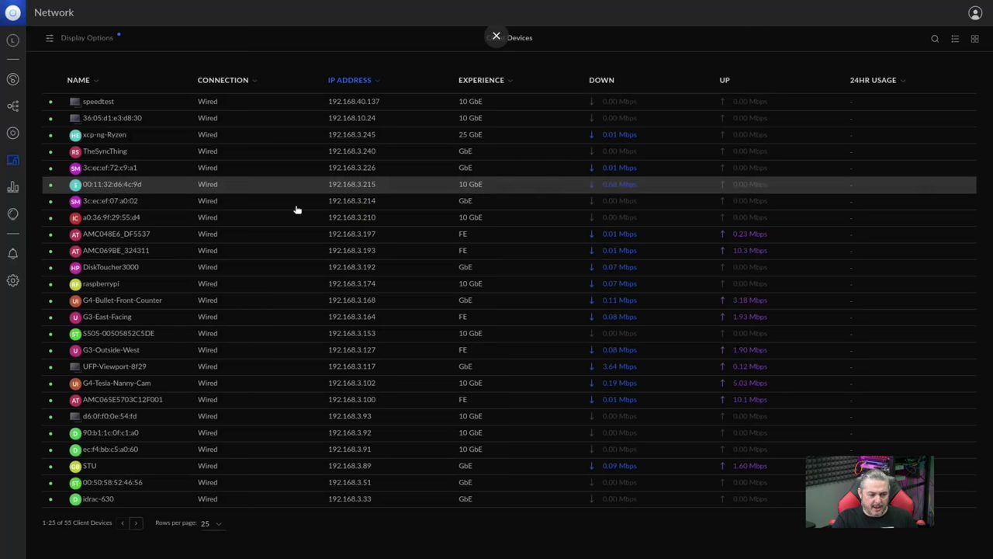
{"action": "left_click", "coordinate": [145, 105]}
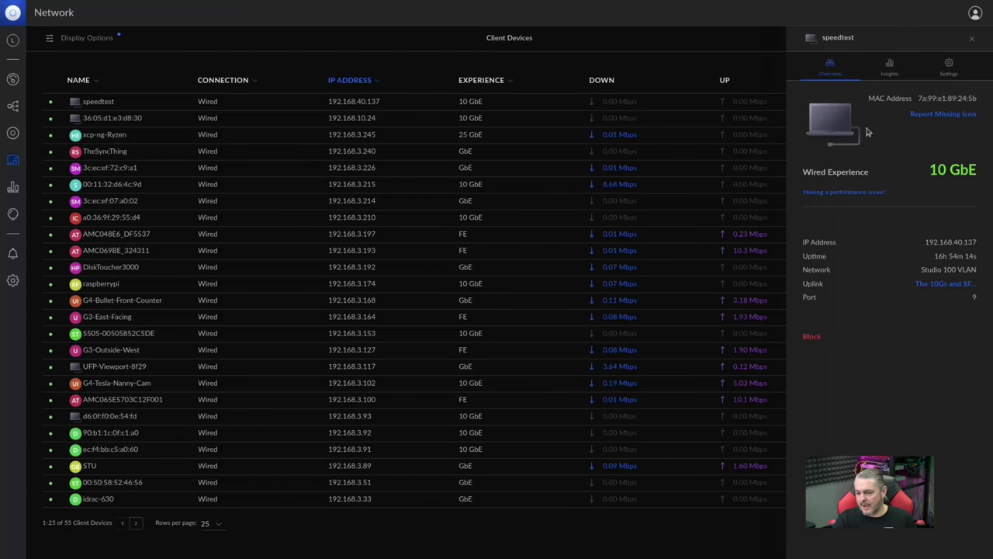
{"action": "left_click", "coordinate": [890, 69]}
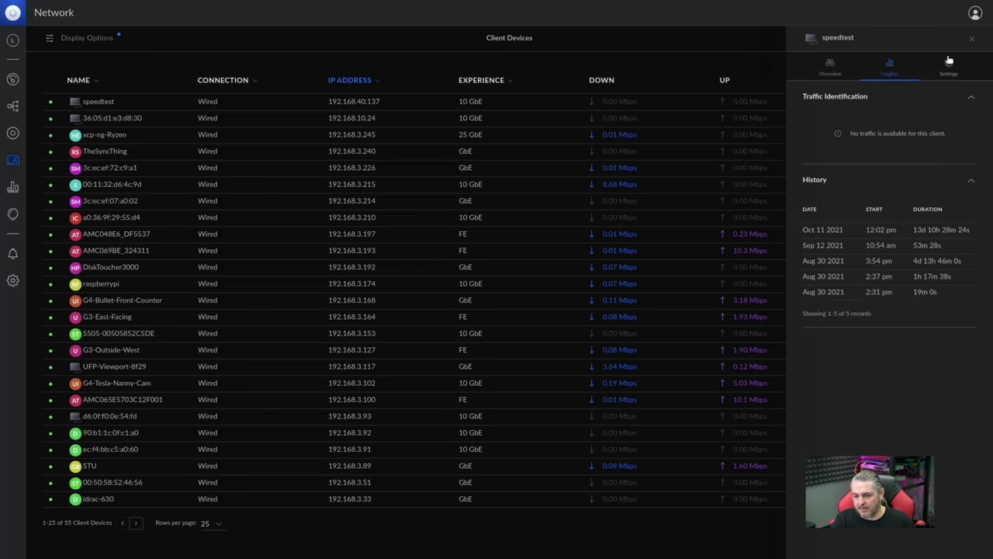
{"action": "left_click", "coordinate": [950, 63]}
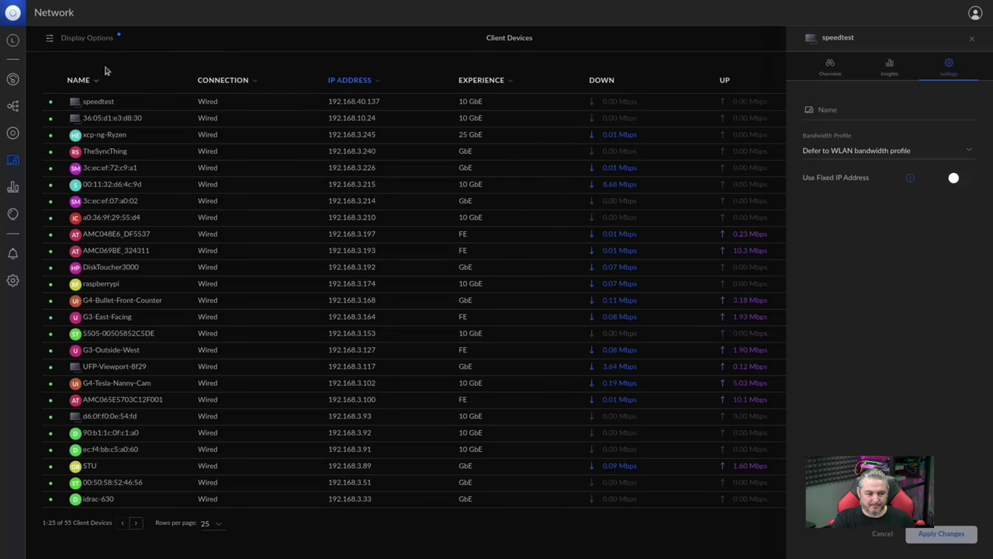
Filter the client list to include 2.4 GHz and 5 GHz wireless clients and hide wired ones
{"action": "left_click", "coordinate": [50, 37]}
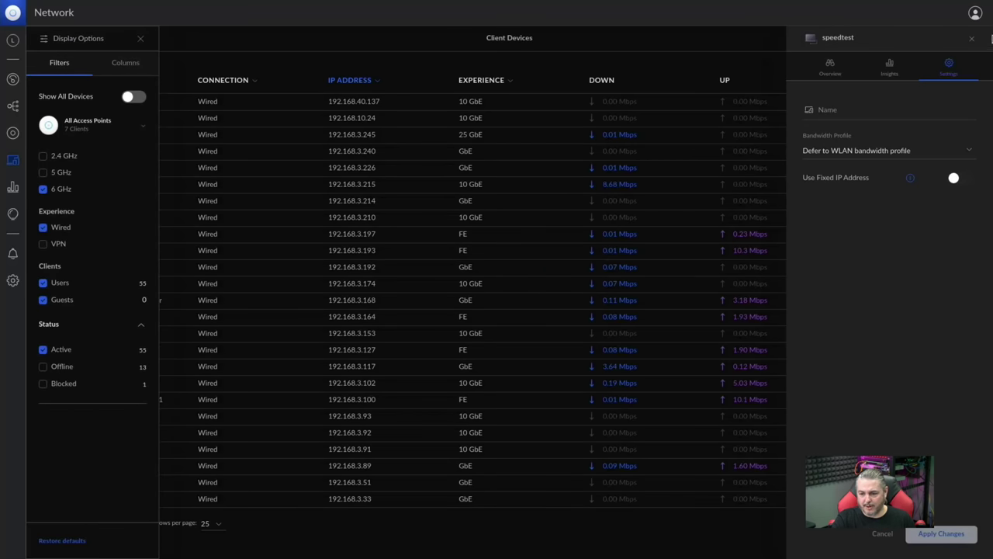
{"action": "left_click", "coordinate": [973, 40]}
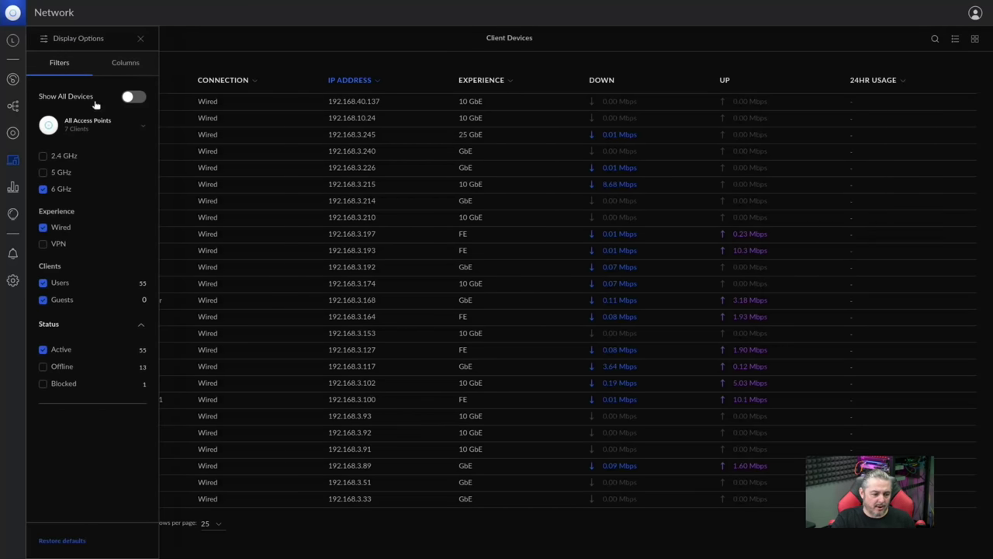
{"action": "left_click", "coordinate": [62, 226]}
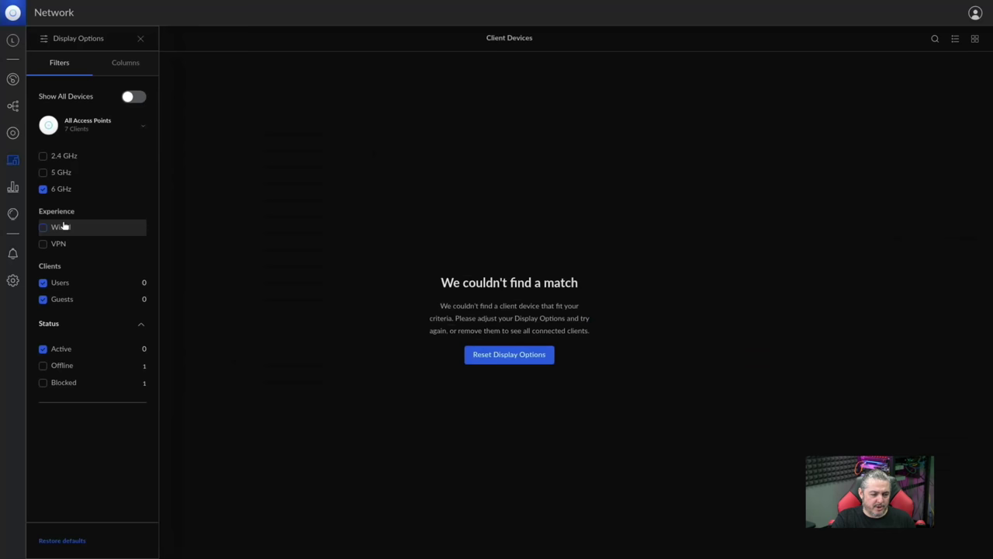
{"action": "left_click", "coordinate": [63, 159]}
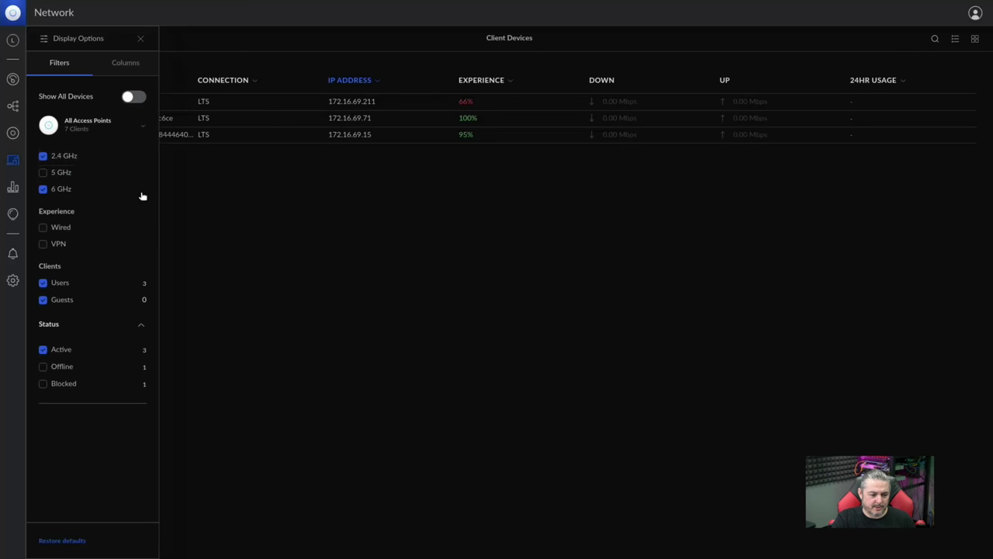
{"action": "left_click", "coordinate": [82, 174]}
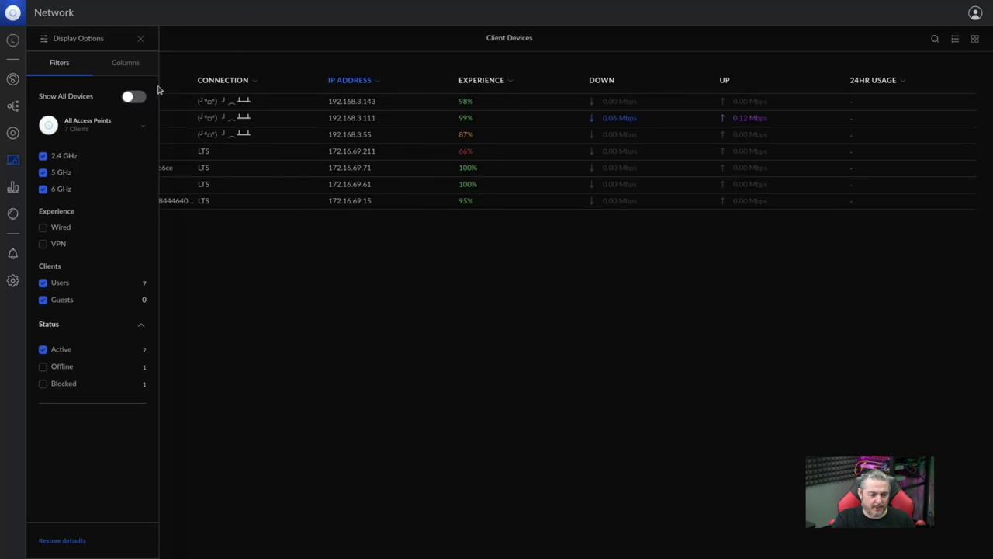
{"action": "left_click", "coordinate": [140, 38]}
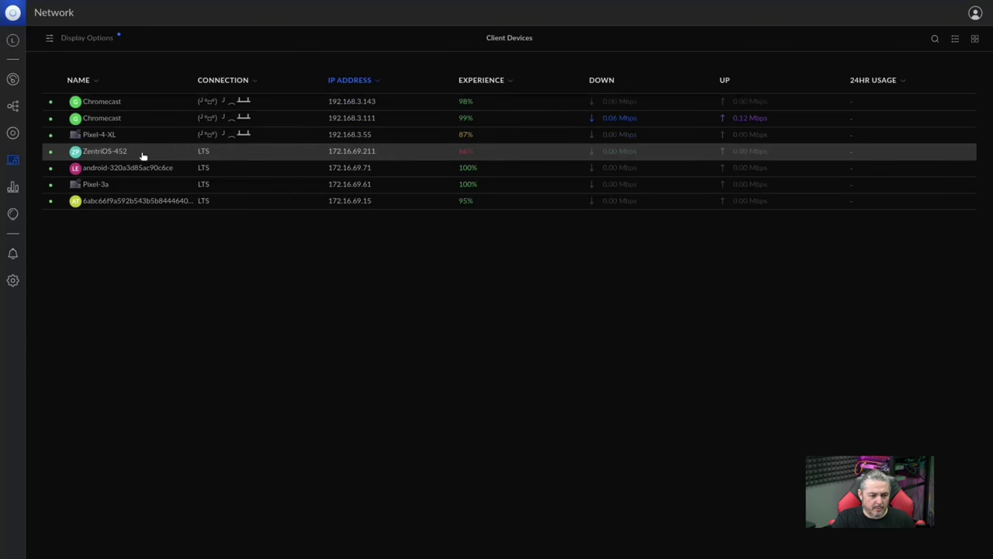
Turn on Lock to Access Point in Pixel-4-XL's settings, keeping WiFi Rectangle as the access point
{"action": "left_click", "coordinate": [139, 135]}
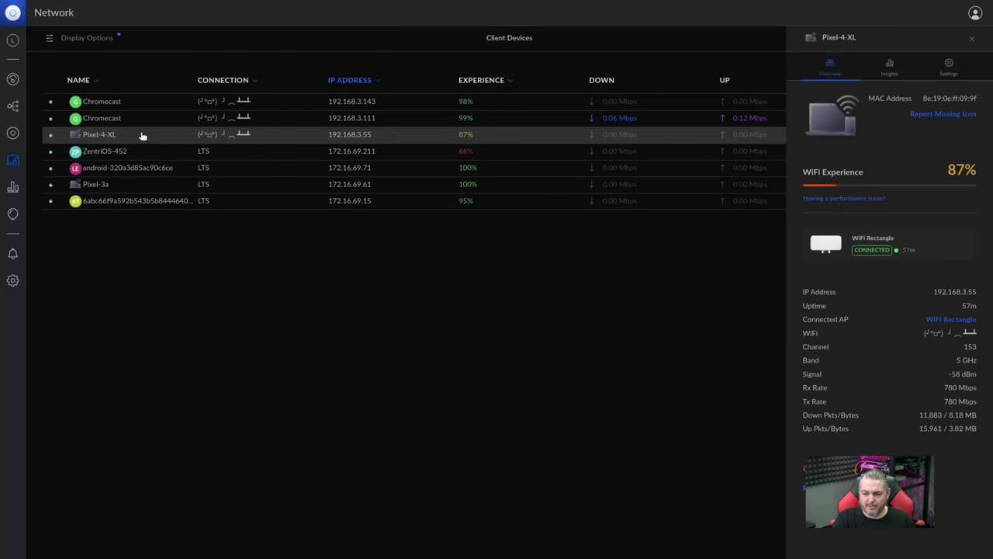
{"action": "left_click", "coordinate": [948, 67]}
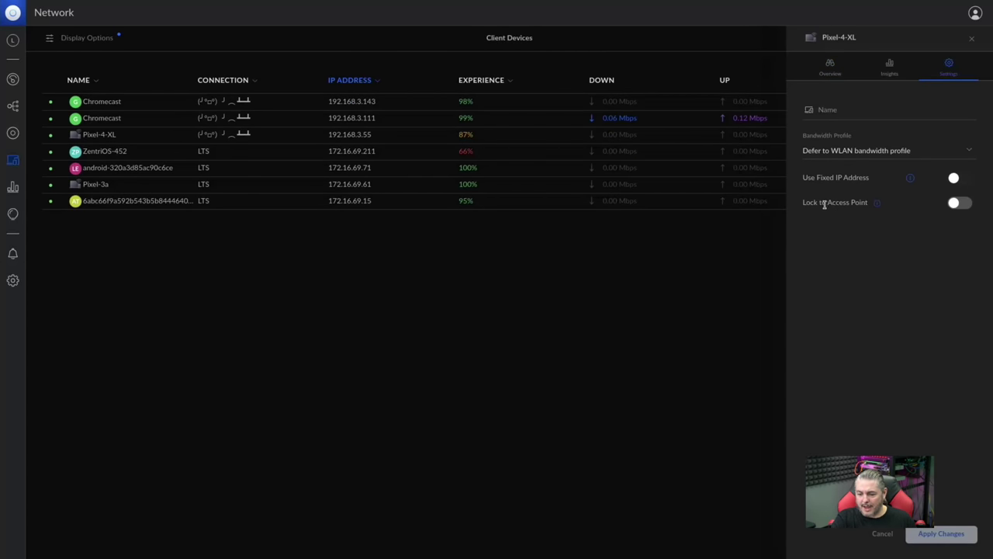
{"action": "left_click", "coordinate": [959, 205]}
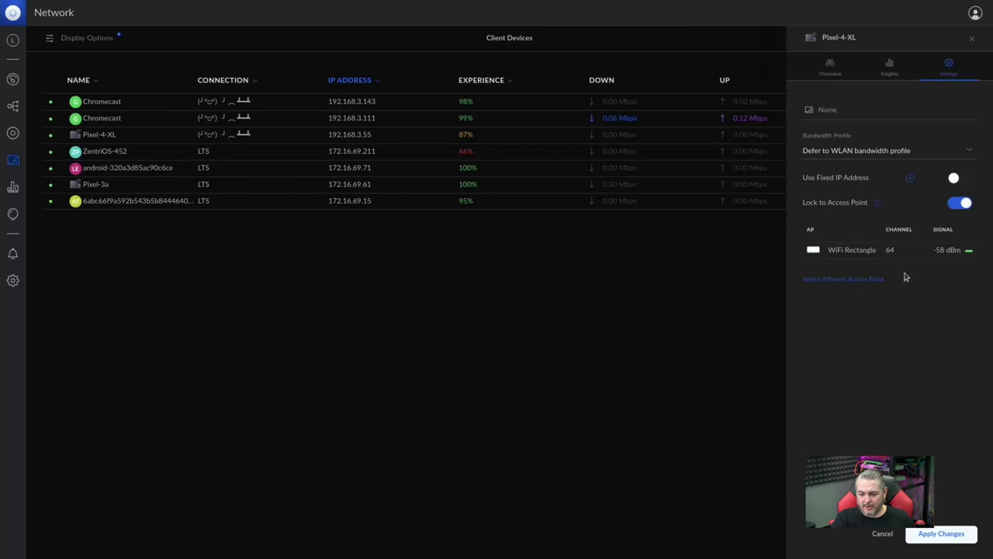
{"action": "left_click", "coordinate": [876, 280]}
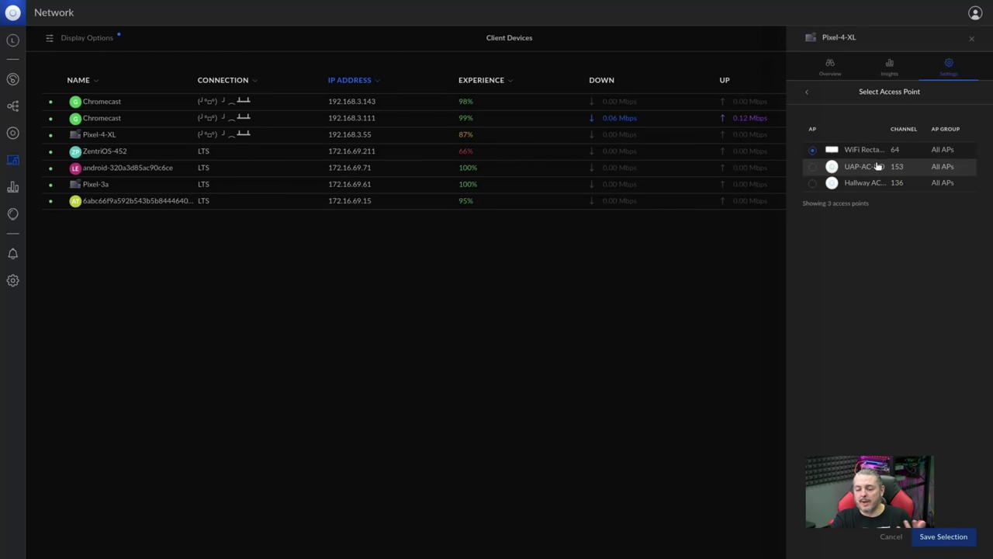
{"action": "left_click", "coordinate": [895, 543]}
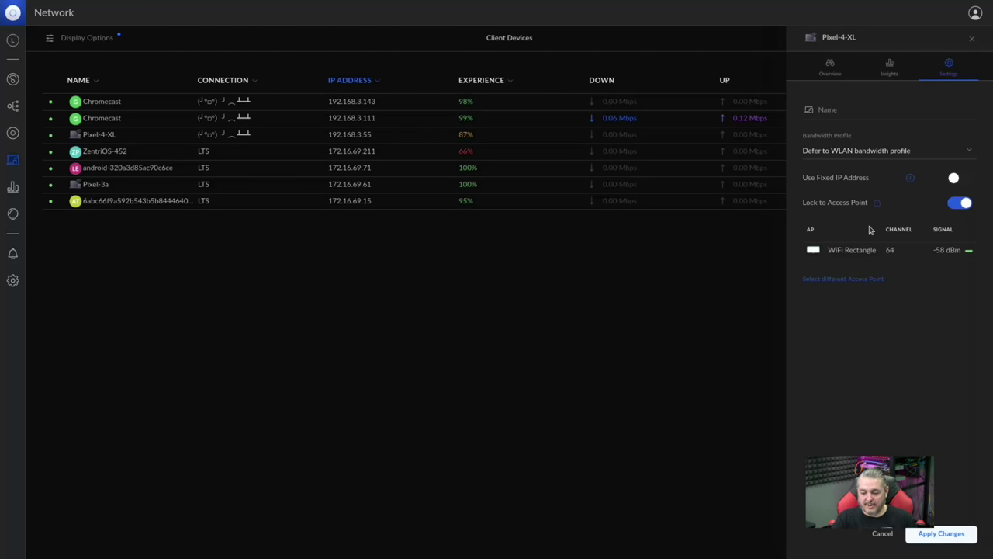
Turn Pixel-4-XL's access point lock back off and return to the dashboard
{"action": "left_click", "coordinate": [882, 533]}
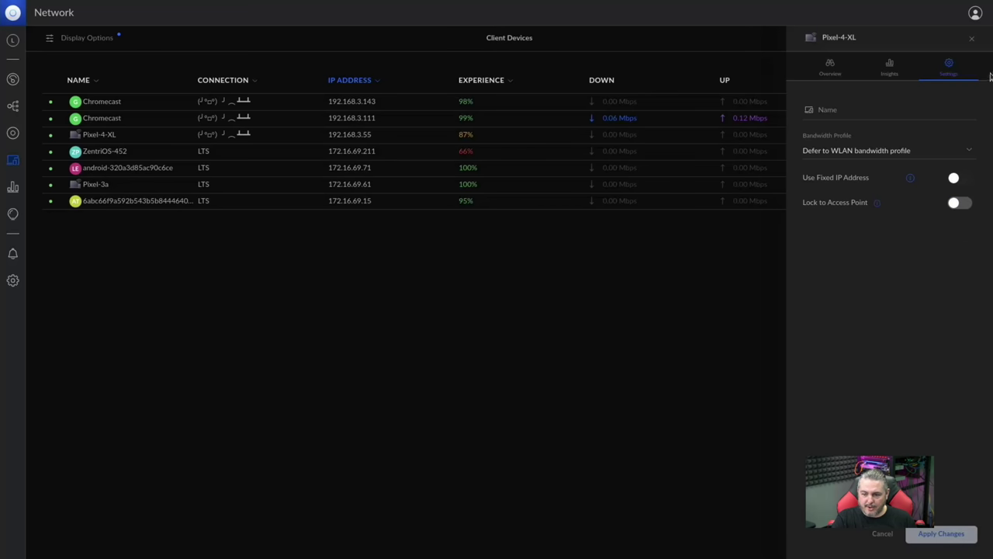
{"action": "left_click", "coordinate": [973, 39]}
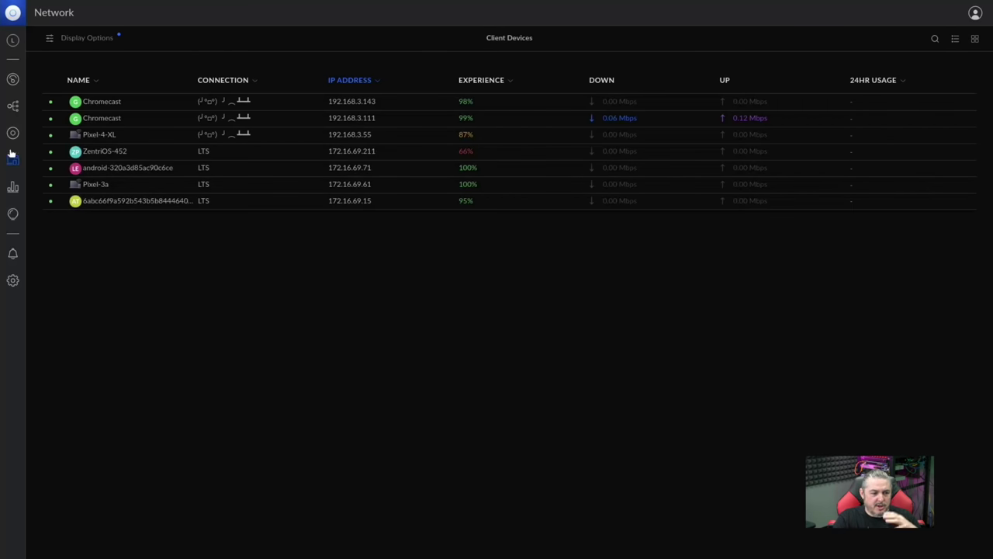
{"action": "left_click", "coordinate": [13, 80]}
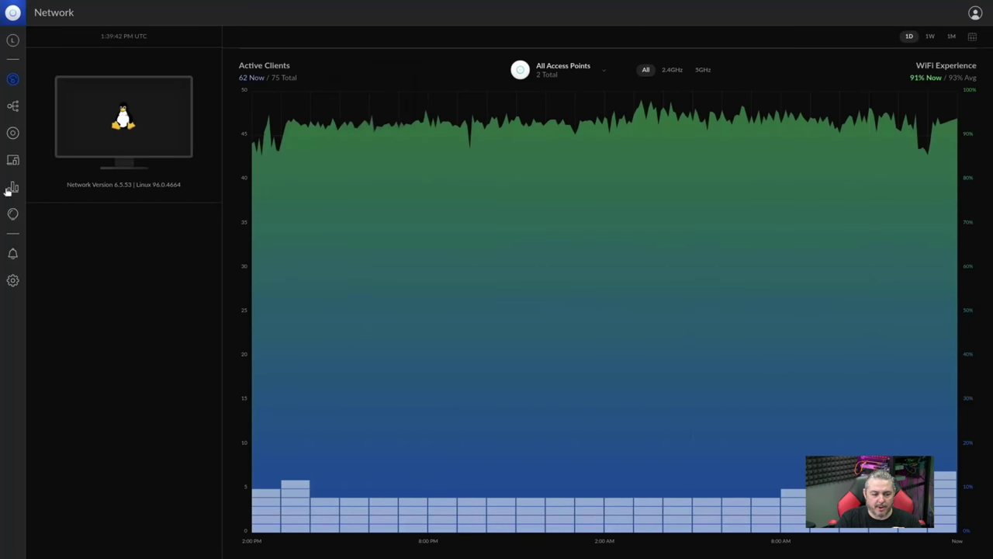
Zoom to 175%, highlight the Network Version 6.5.53 line, and chart one month of client history
{"action": "double_click", "coordinate": [155, 184]}
{"action": "left_click", "coordinate": [155, 184]}
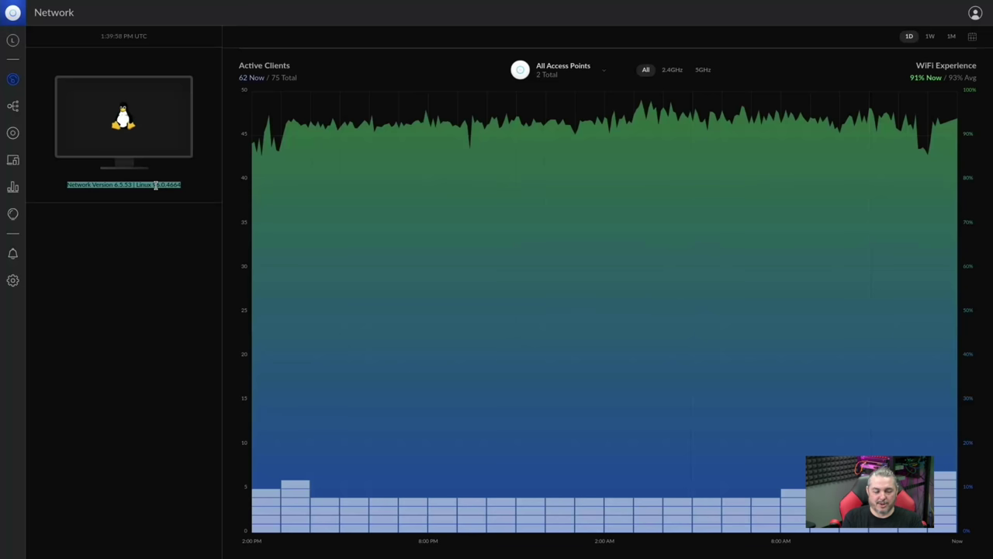
{"action": "left_click", "coordinate": [155, 200]}
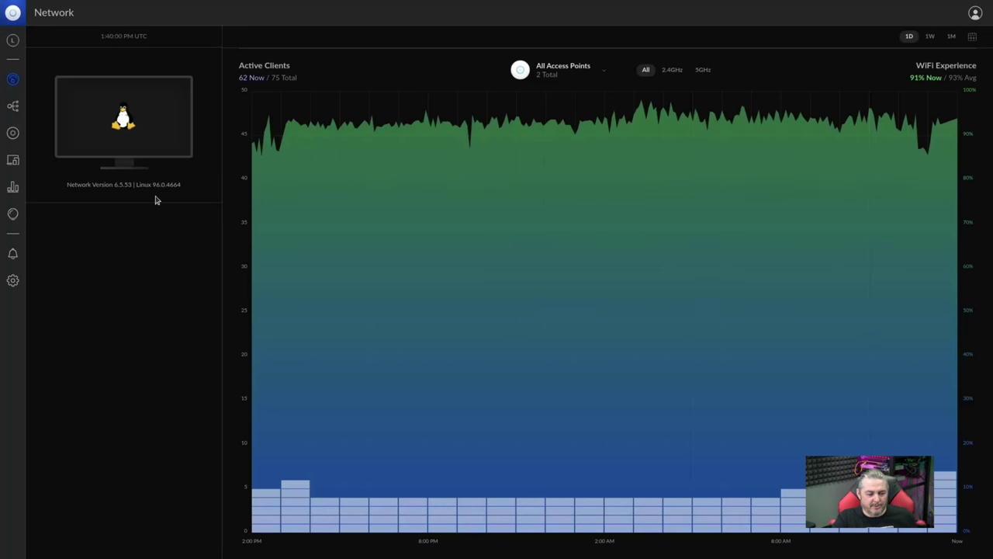
{"action": "key", "text": "ctrl+plus"}
{"action": "key", "text": "ctrl+plus"}
{"action": "key", "text": "ctrl+plus"}
{"action": "key", "text": "ctrl+plus"}
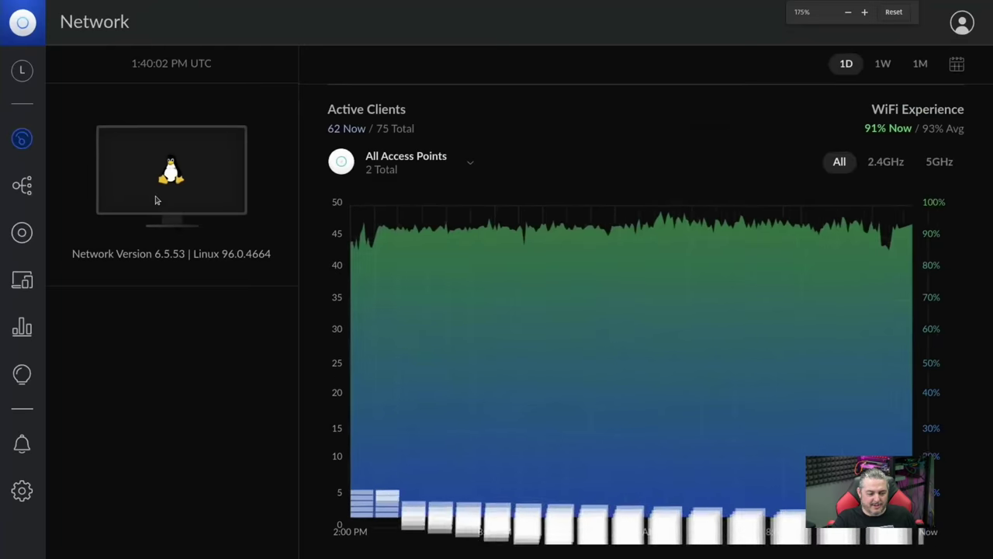
{"action": "left_click_drag", "start_coordinate": [191, 254], "coordinate": [269, 253]}
{"action": "left_click", "coordinate": [270, 254]}
{"action": "triple_click", "coordinate": [270, 254]}
{"action": "left_click", "coordinate": [269, 253]}
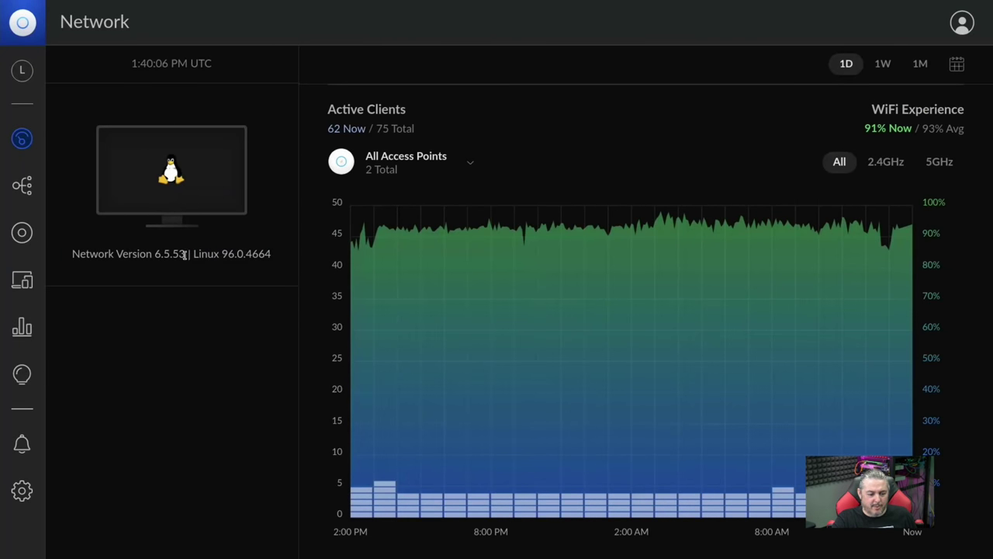
{"action": "left_click_drag", "start_coordinate": [187, 255], "coordinate": [264, 263]}
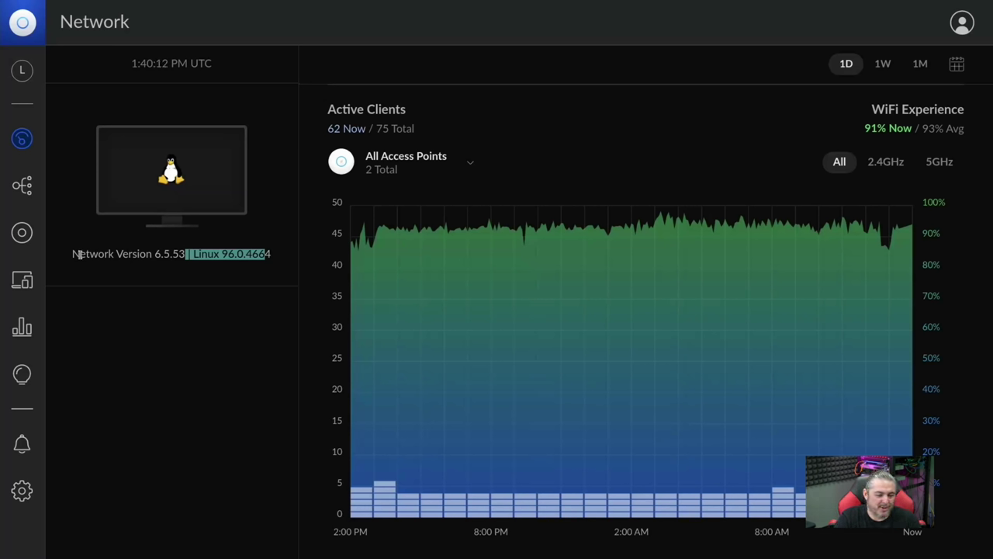
{"action": "left_click_drag", "start_coordinate": [76, 255], "coordinate": [175, 274]}
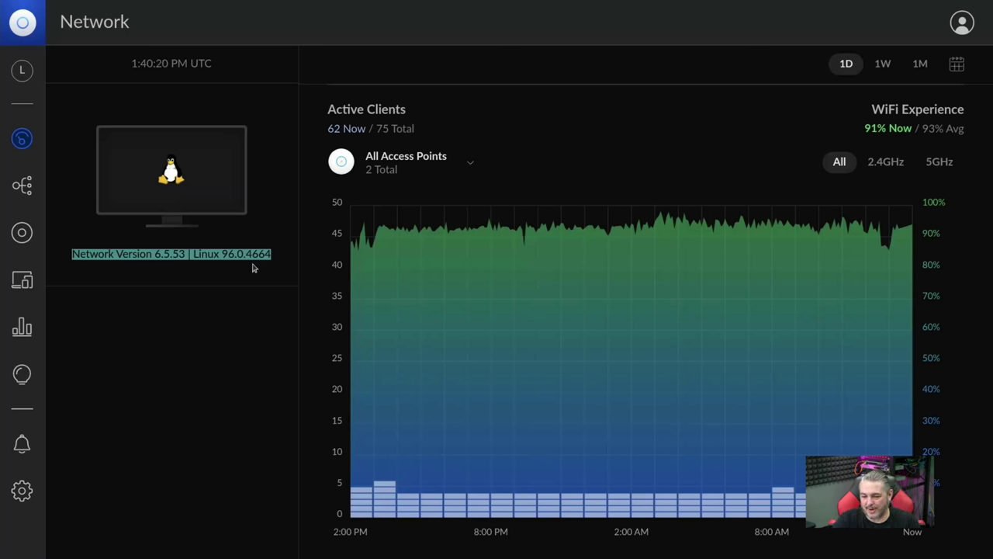
{"action": "left_click", "coordinate": [887, 67]}
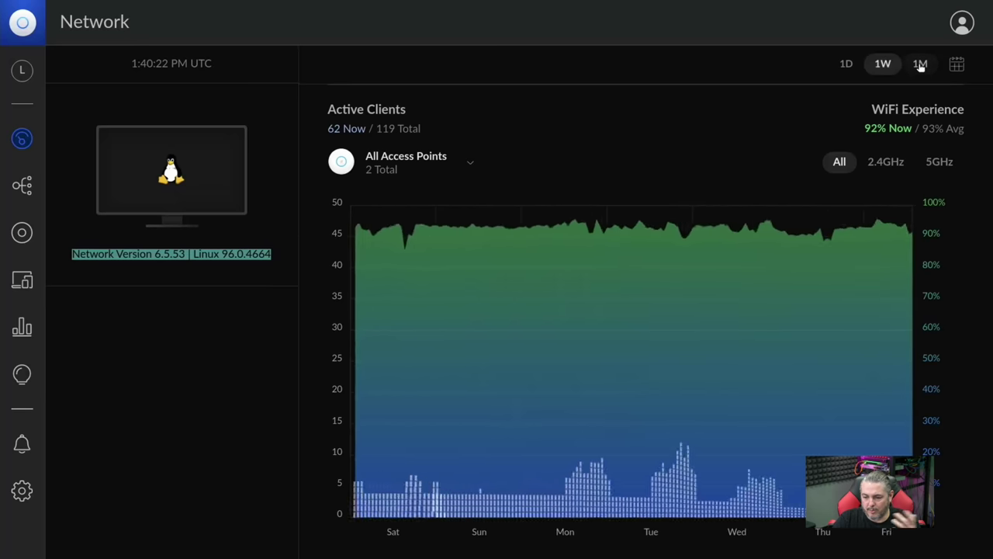
{"action": "left_click", "coordinate": [920, 65]}
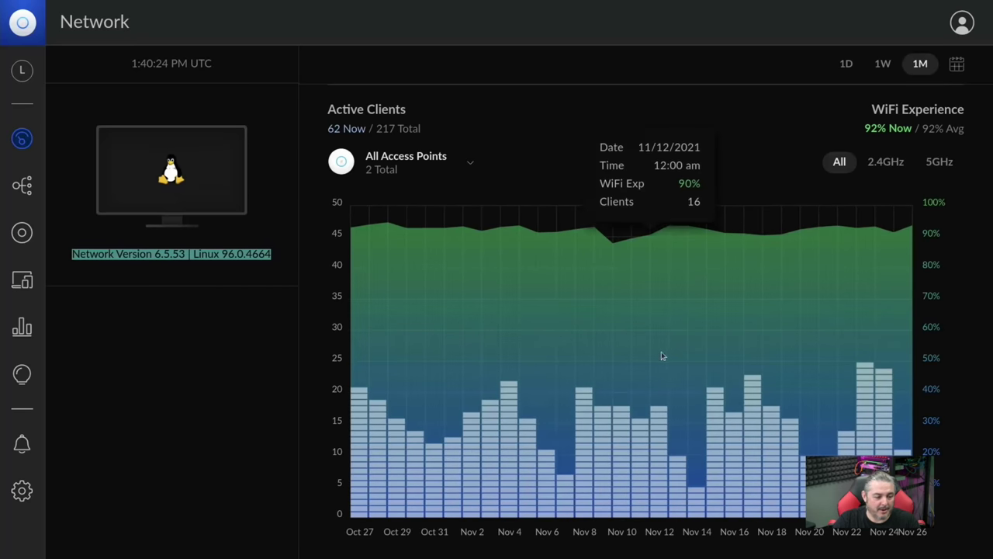
Browse Topology, zoomed-out UniFi Devices, Client Devices and Traffic Stats, then open Settings' WiFi page
{"action": "left_click", "coordinate": [22, 186]}
{"action": "left_click", "coordinate": [23, 232]}
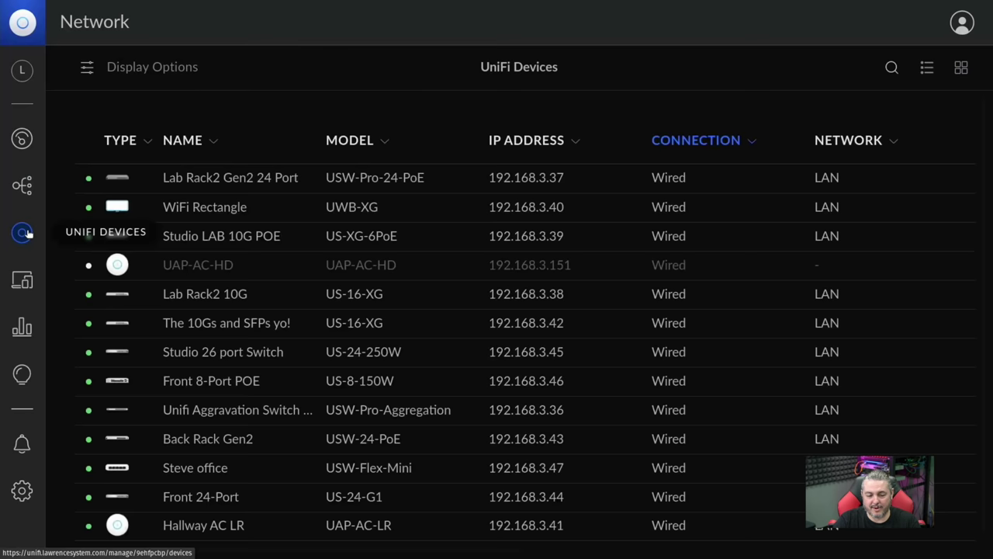
{"action": "key", "text": "ctrl+minus"}
{"action": "key", "text": "ctrl+minus"}
{"action": "key", "text": "ctrl+minus"}
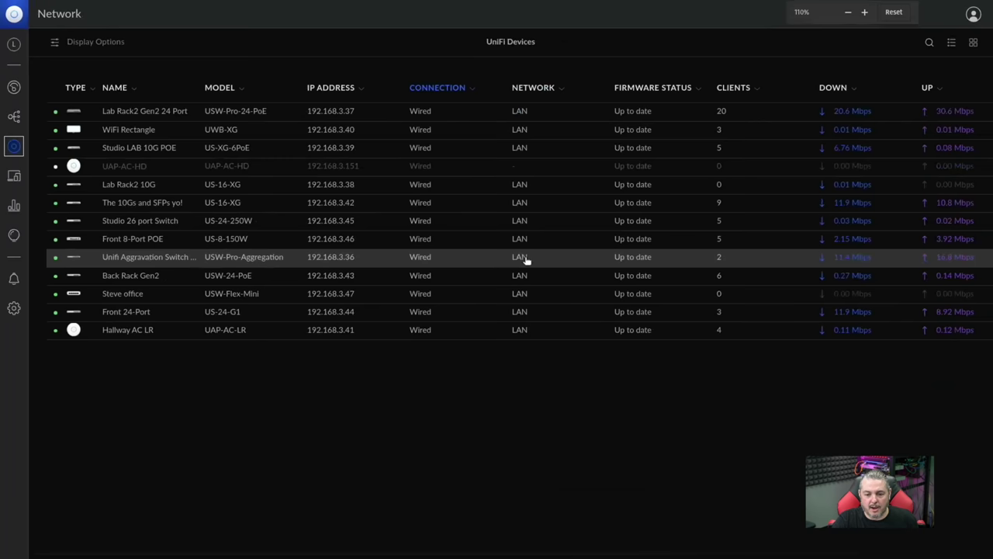
{"action": "key", "text": "ctrl+minus"}
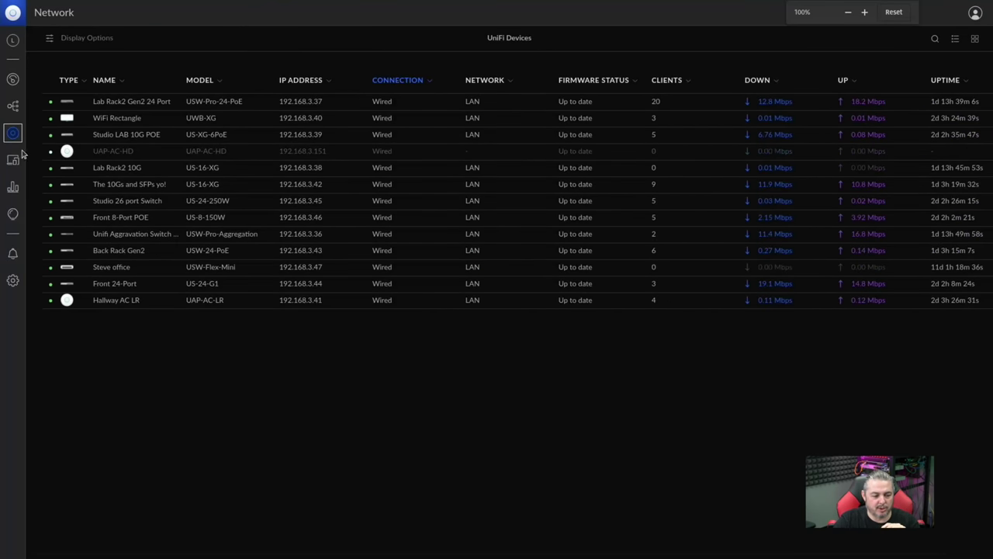
{"action": "left_click", "coordinate": [14, 161]}
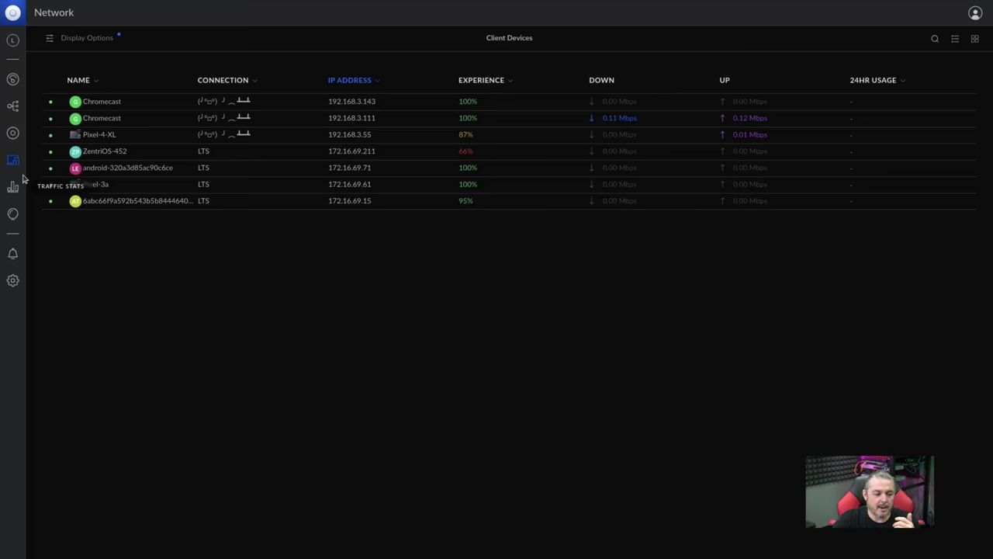
{"action": "left_click", "coordinate": [13, 187]}
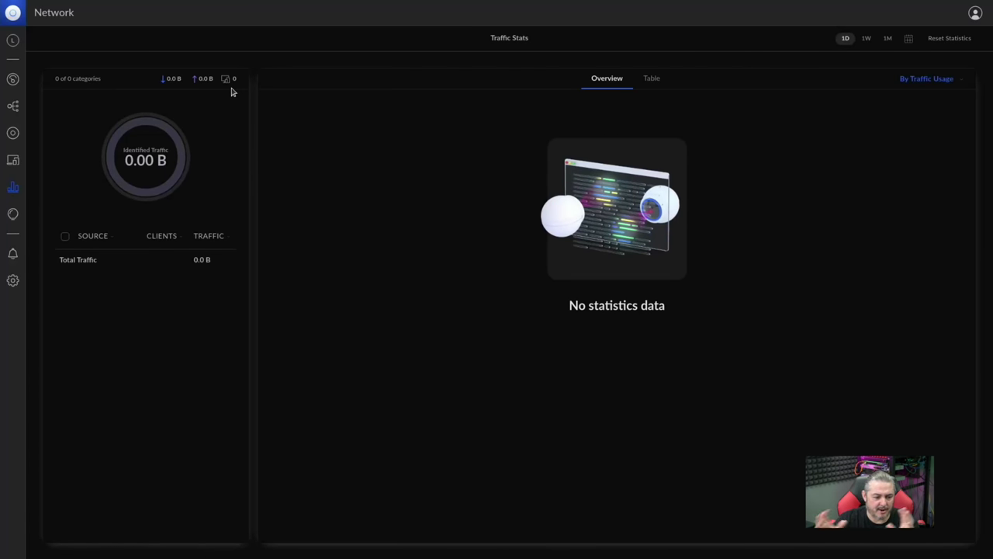
{"action": "left_click", "coordinate": [13, 282]}
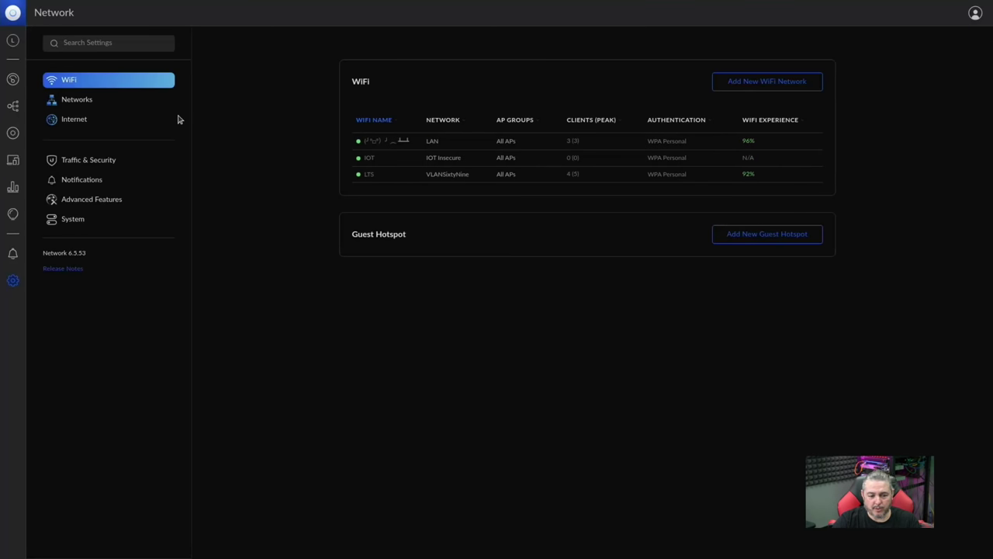
Open the LAN network under Networks settings, then view the System settings
{"action": "left_click", "coordinate": [70, 98]}
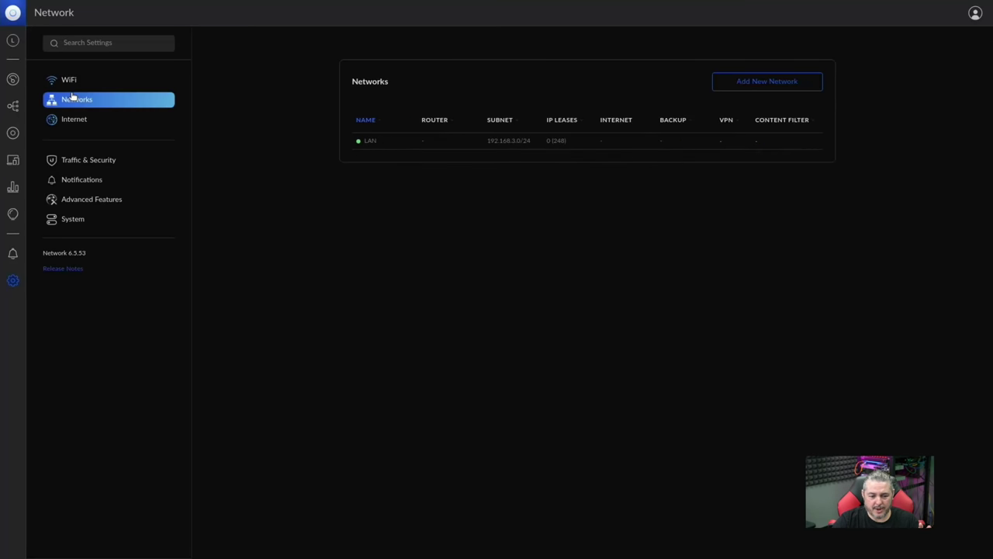
{"action": "left_click", "coordinate": [506, 149]}
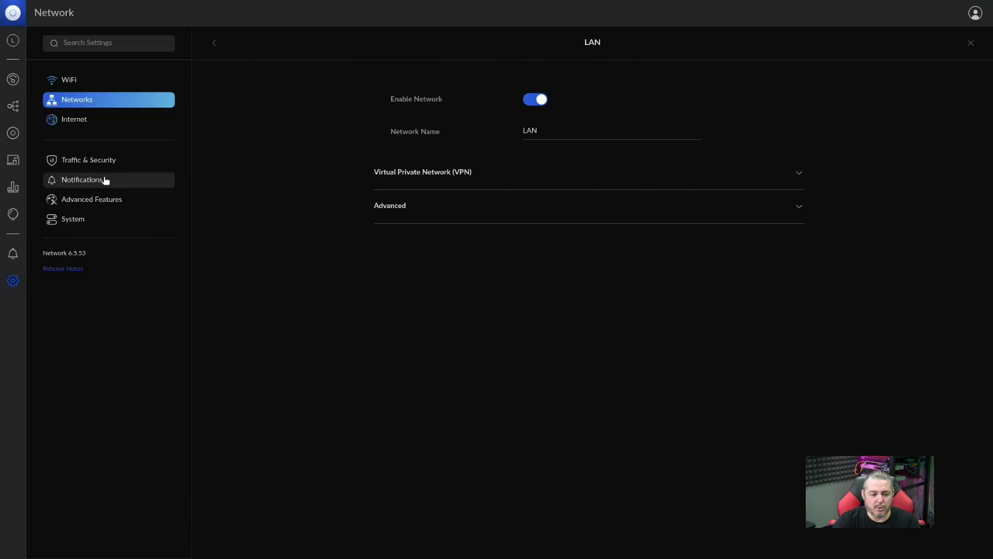
{"action": "left_click", "coordinate": [91, 220]}
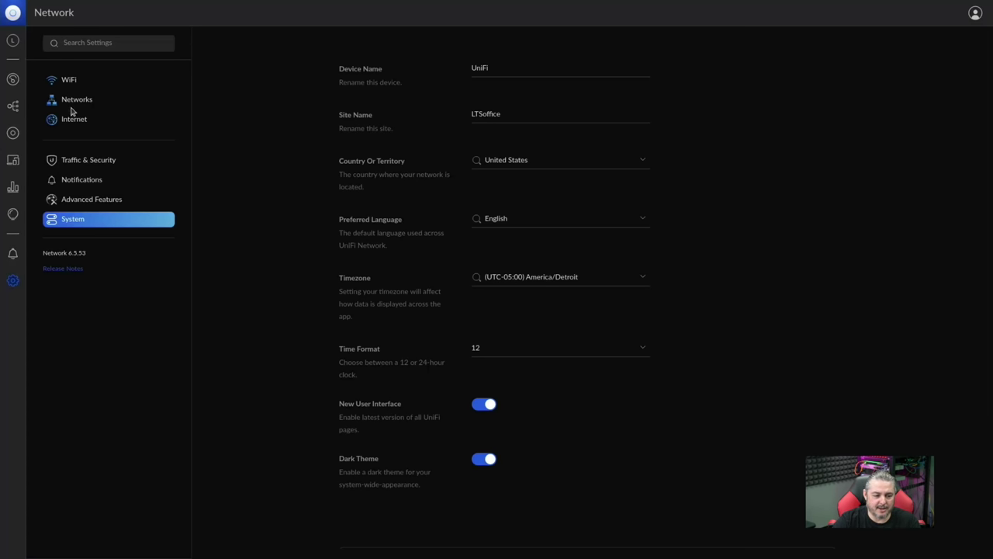
Scroll through the Advanced Features settings, then return to the Networks list
{"action": "left_click", "coordinate": [114, 204]}
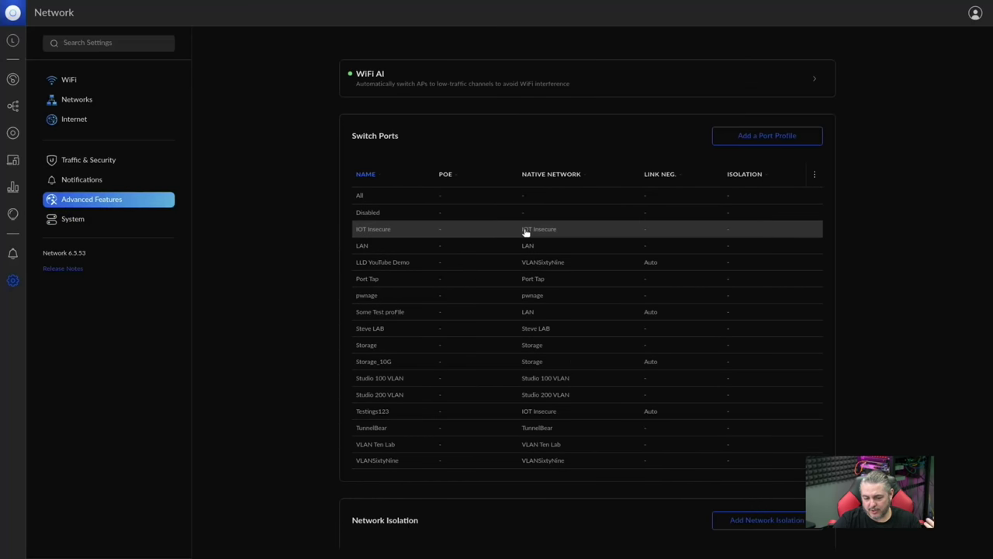
{"action": "scroll", "coordinate": [525, 230], "scroll_direction": "down", "scroll_amount": 3}
{"action": "scroll", "coordinate": [526, 230], "scroll_direction": "down", "scroll_amount": 3}
{"action": "scroll", "coordinate": [525, 231], "scroll_direction": "up", "scroll_amount": 6}
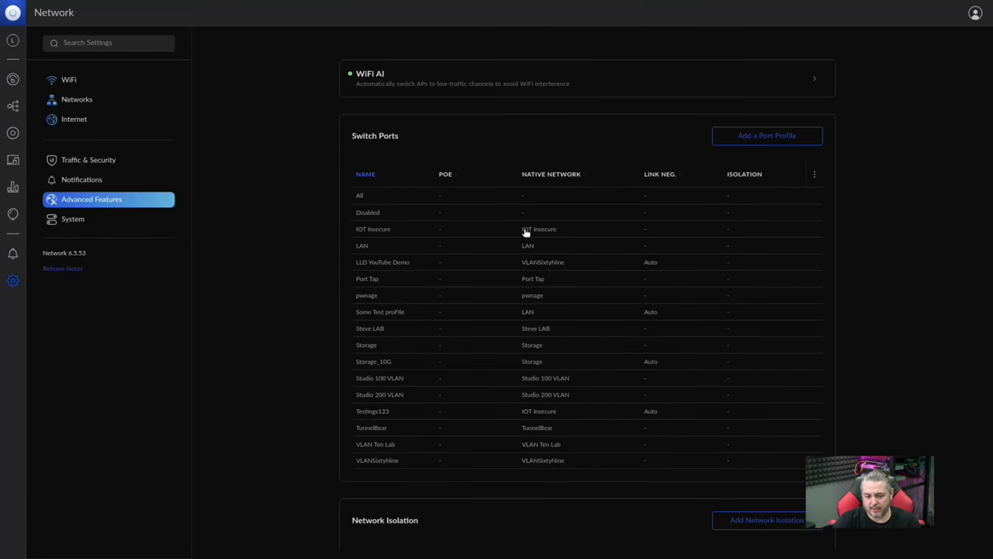
{"action": "scroll", "coordinate": [525, 230], "scroll_direction": "down", "scroll_amount": 7}
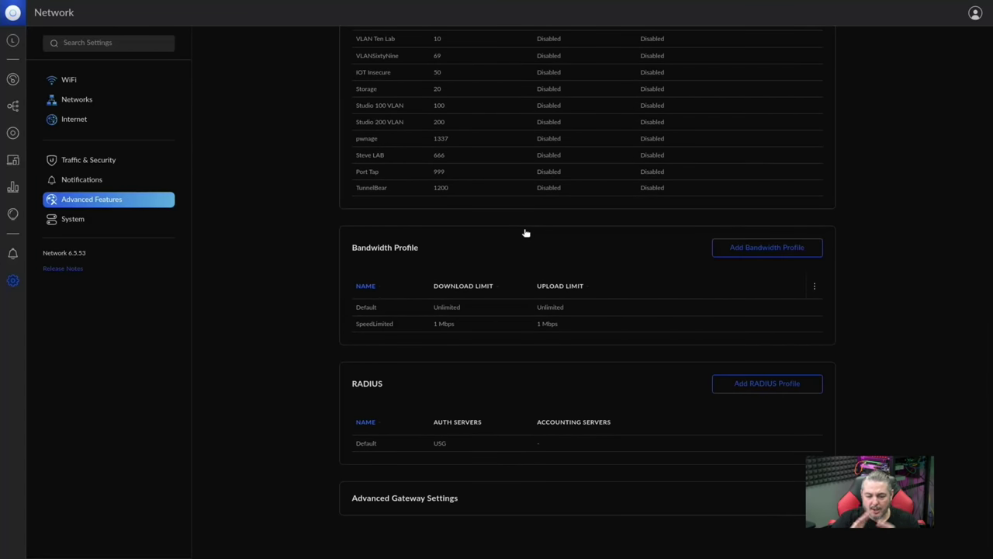
{"action": "scroll", "coordinate": [525, 232], "scroll_direction": "up", "scroll_amount": 2}
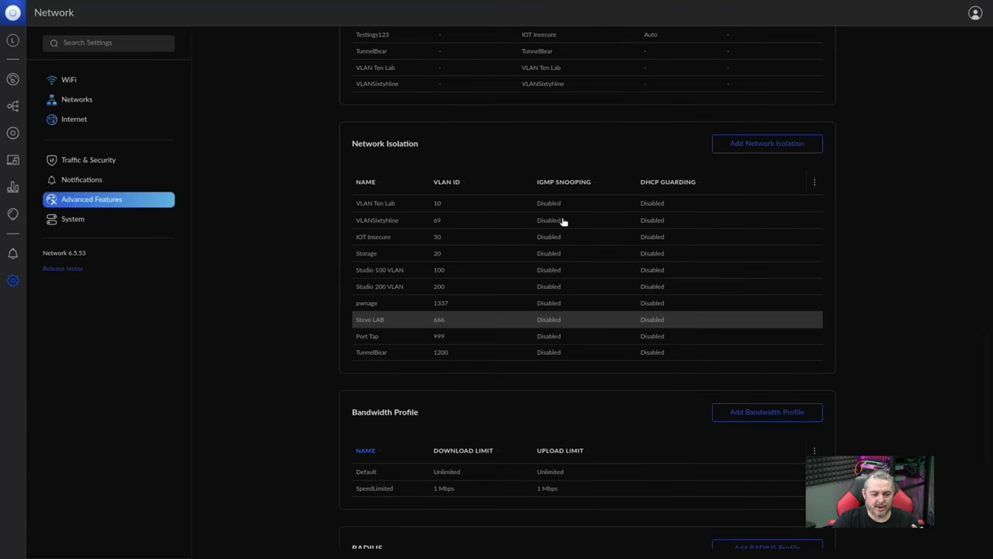
{"action": "left_click", "coordinate": [68, 103]}
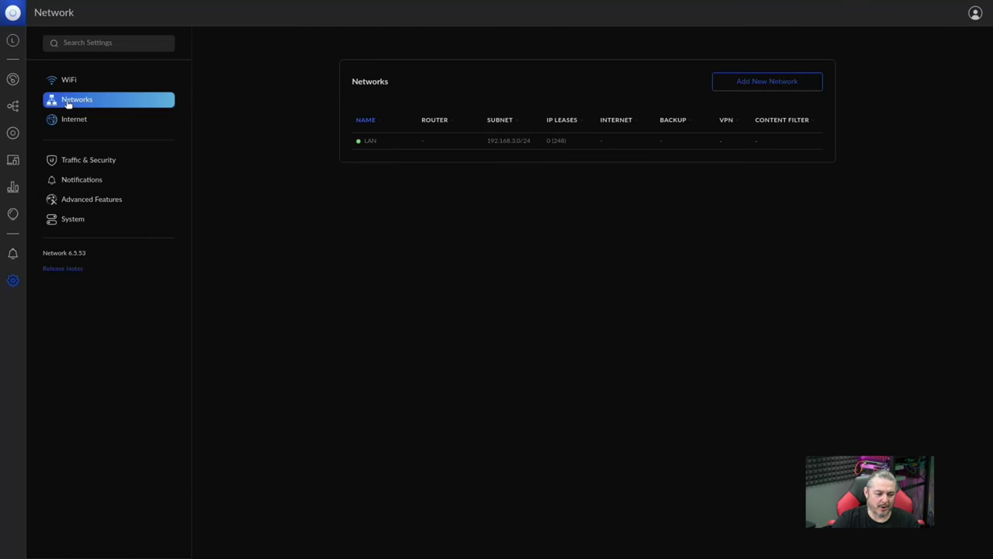
Turn off the New User Interface, confirm Downgrade, and view classic Threat Management and Routing & Firewall
{"action": "left_click", "coordinate": [104, 218]}
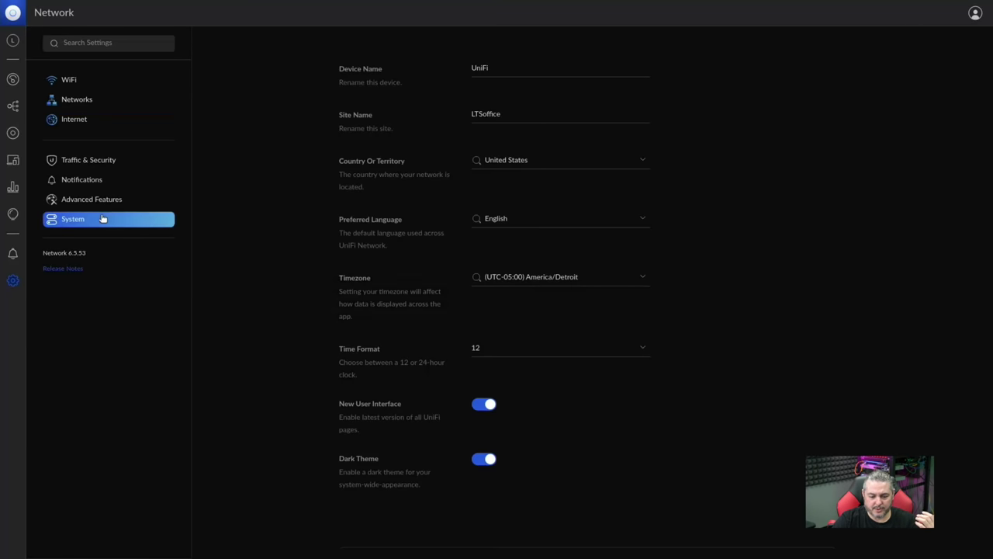
{"action": "left_click", "coordinate": [485, 406]}
{"action": "left_click", "coordinate": [567, 321]}
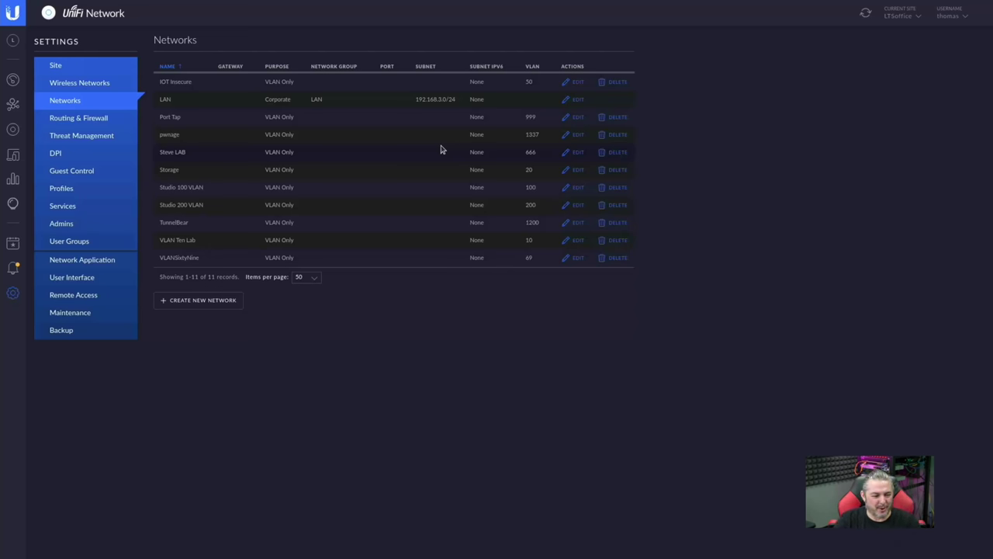
{"action": "left_click", "coordinate": [113, 136]}
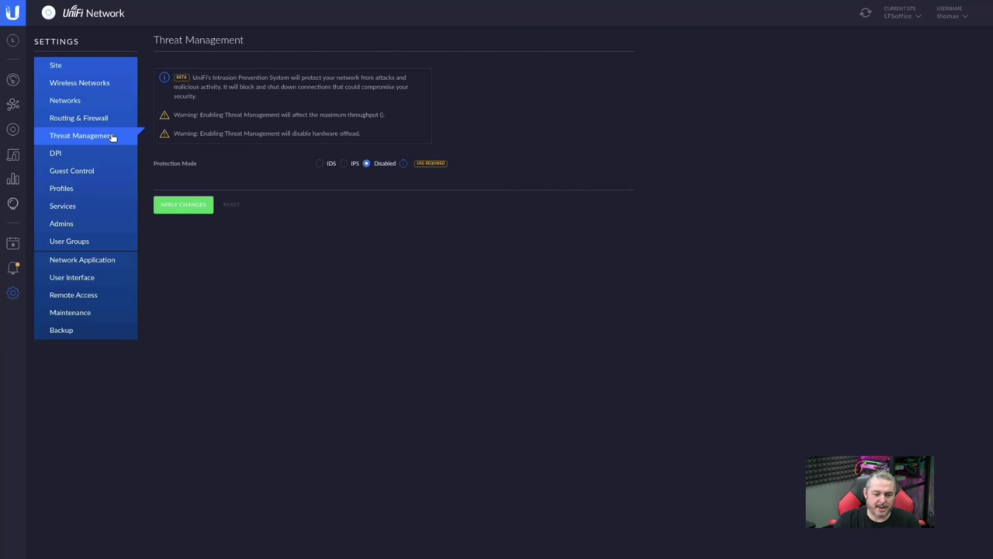
{"action": "left_click", "coordinate": [113, 118]}
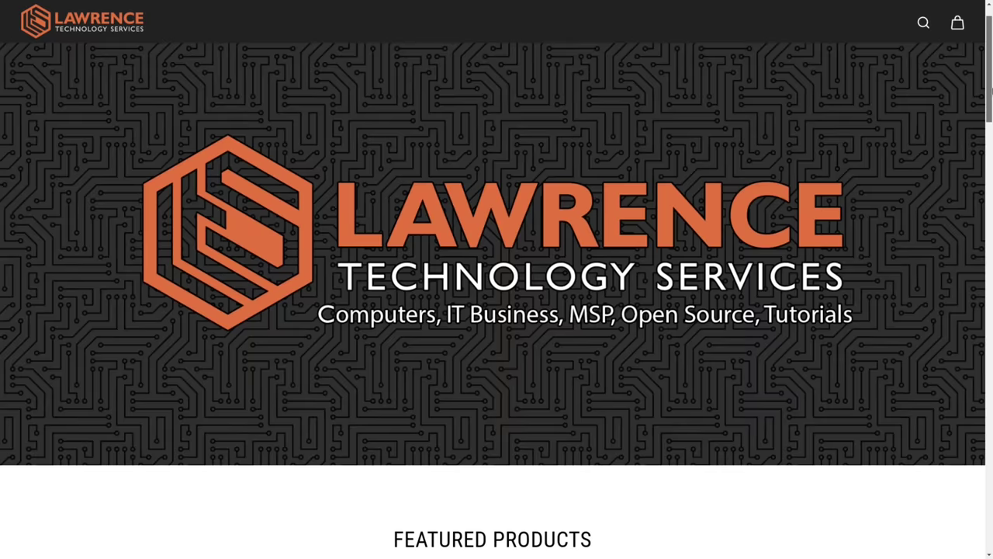
Scroll the Lawrence Systems shop's Featured Products and open the Cat 6 t-shirt page
{"action": "scroll", "coordinate": [496, 310], "scroll_direction": "down", "scroll_amount": 6}
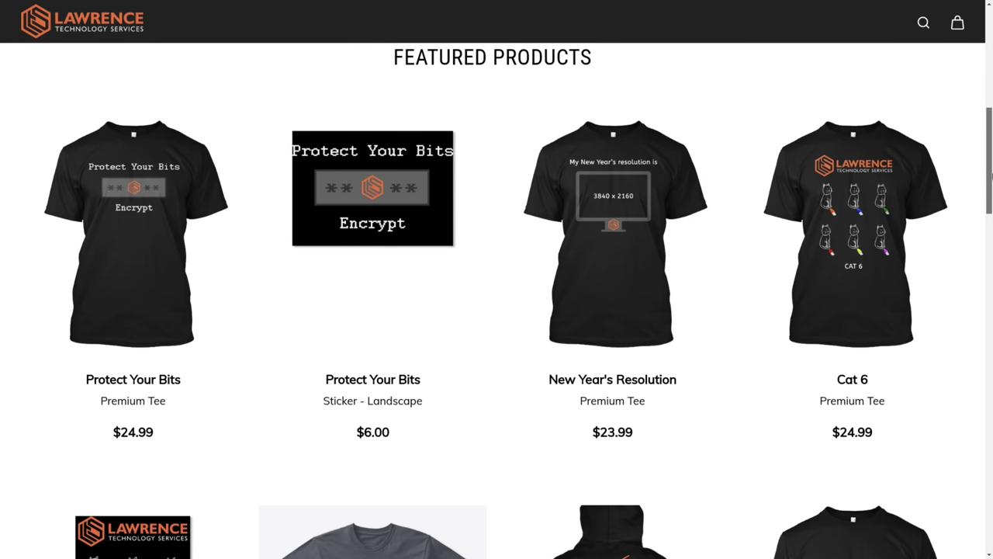
{"action": "scroll", "coordinate": [991, 177], "scroll_direction": "down", "scroll_amount": 2}
{"action": "left_click", "coordinate": [852, 160]}
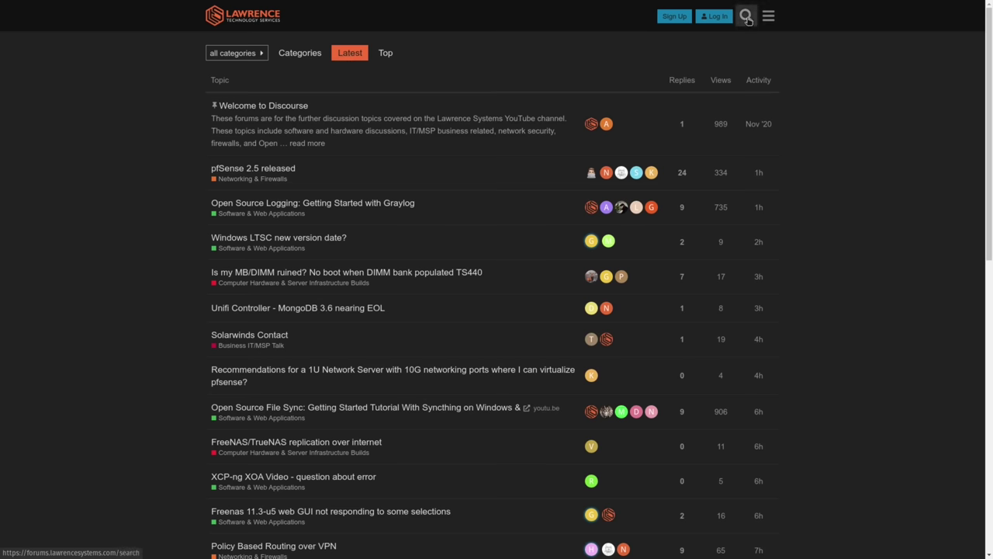
Search the forum for dns and open the DNS Malware Filtering Compared topic
{"action": "left_click", "coordinate": [747, 17]}
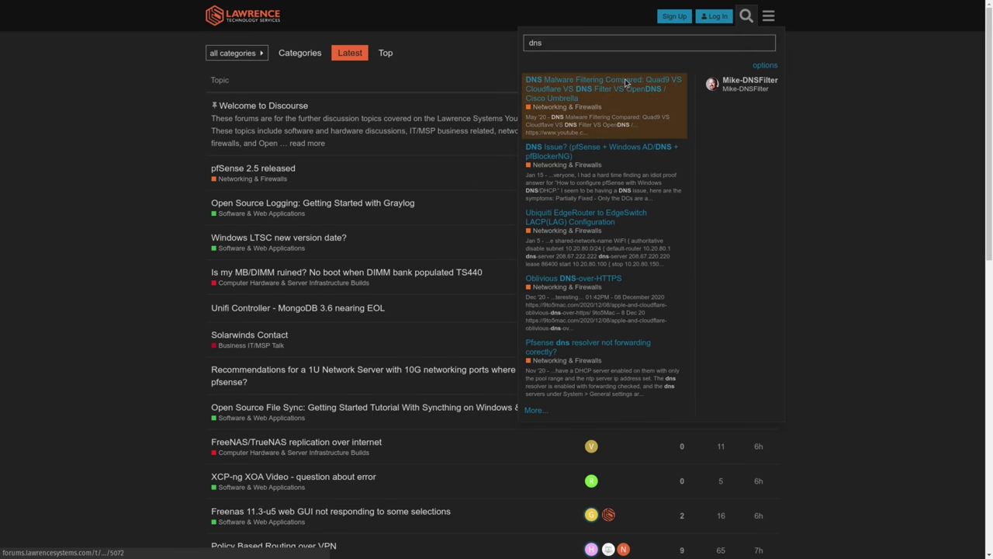
{"action": "left_click", "coordinate": [627, 82]}
{"action": "scroll", "coordinate": [620, 196], "scroll_direction": "down", "scroll_amount": 7}
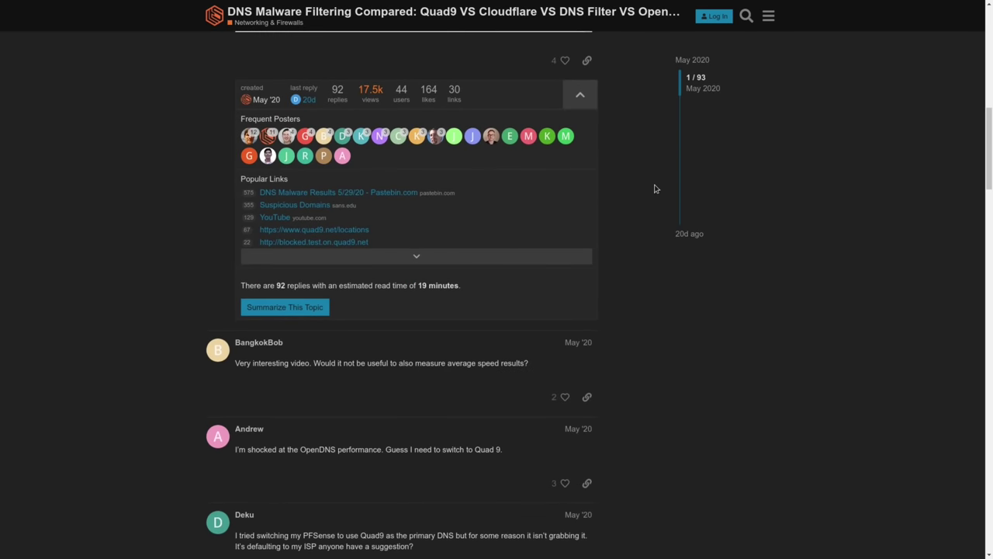